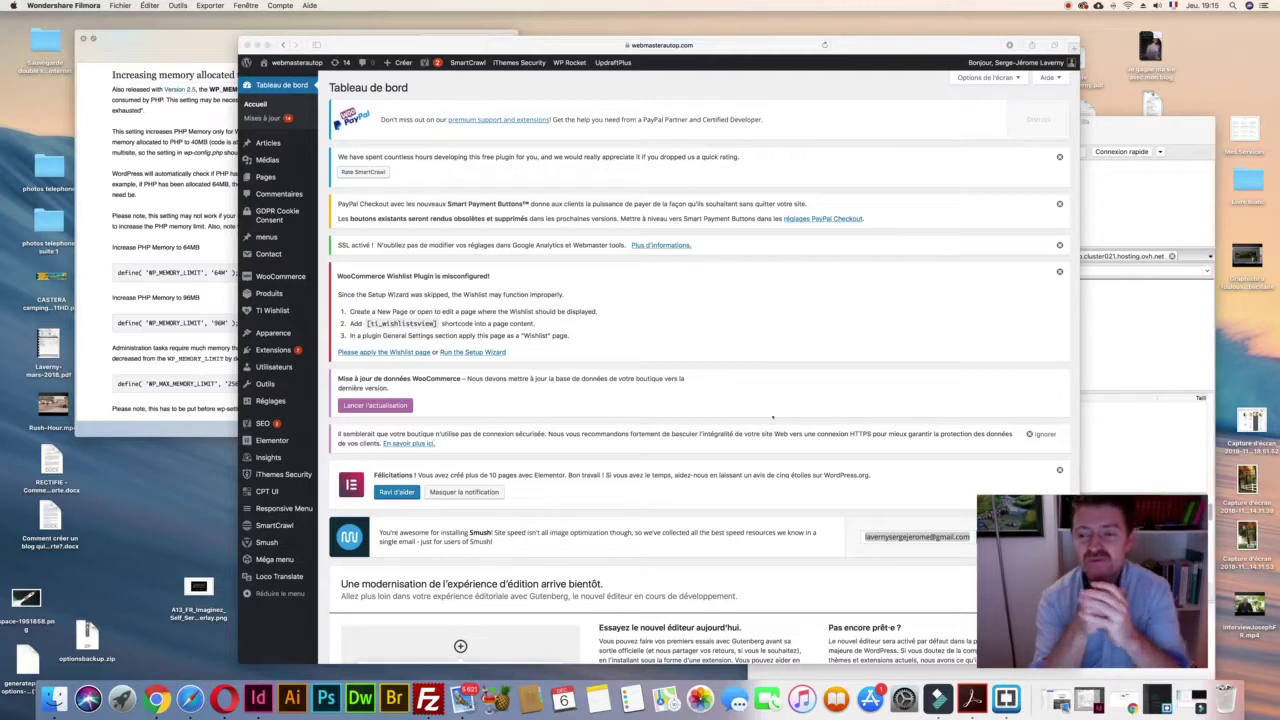
- Widen the WordPress dashboard browser window and reposition it on the desktop
{"action": "left_click", "coordinate": [832, 42]}
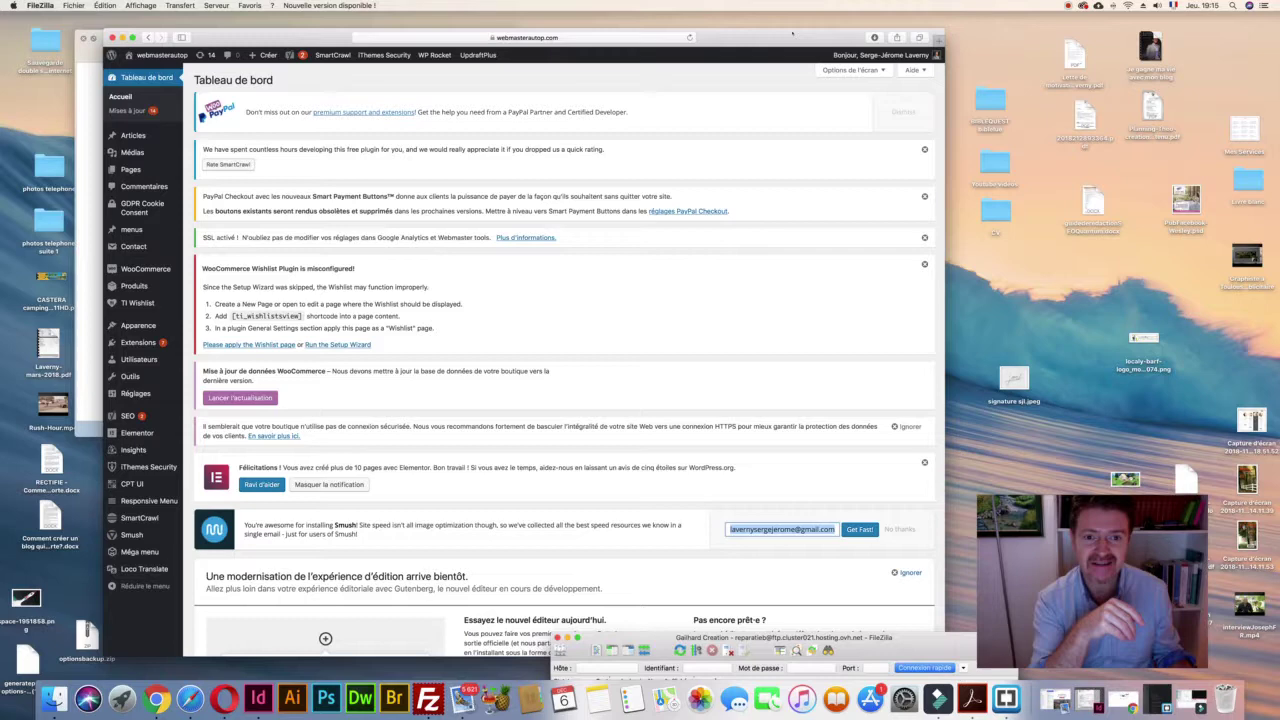
{"action": "left_click_drag", "start_coordinate": [792, 33], "coordinate": [802, 30]}
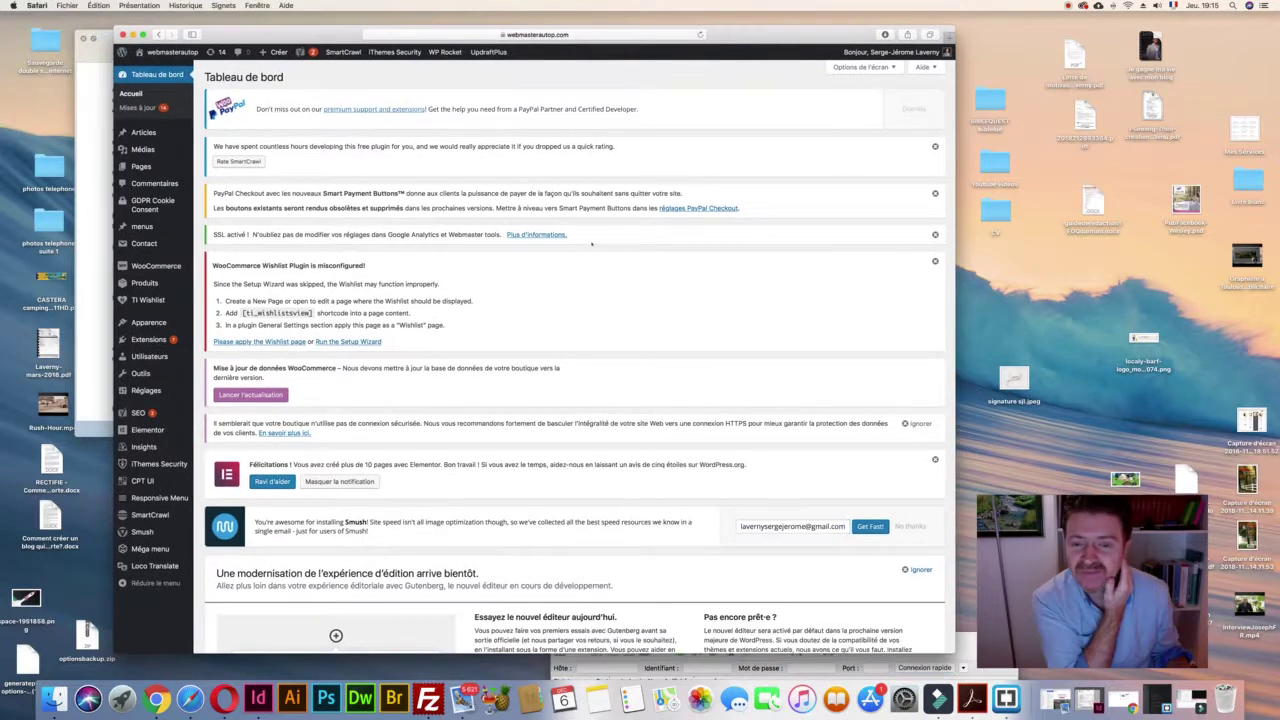
{"action": "scroll", "coordinate": [591, 243], "scroll_direction": "down", "scroll_amount": 4}
{"action": "scroll", "coordinate": [591, 243], "scroll_direction": "up", "scroll_amount": 4}
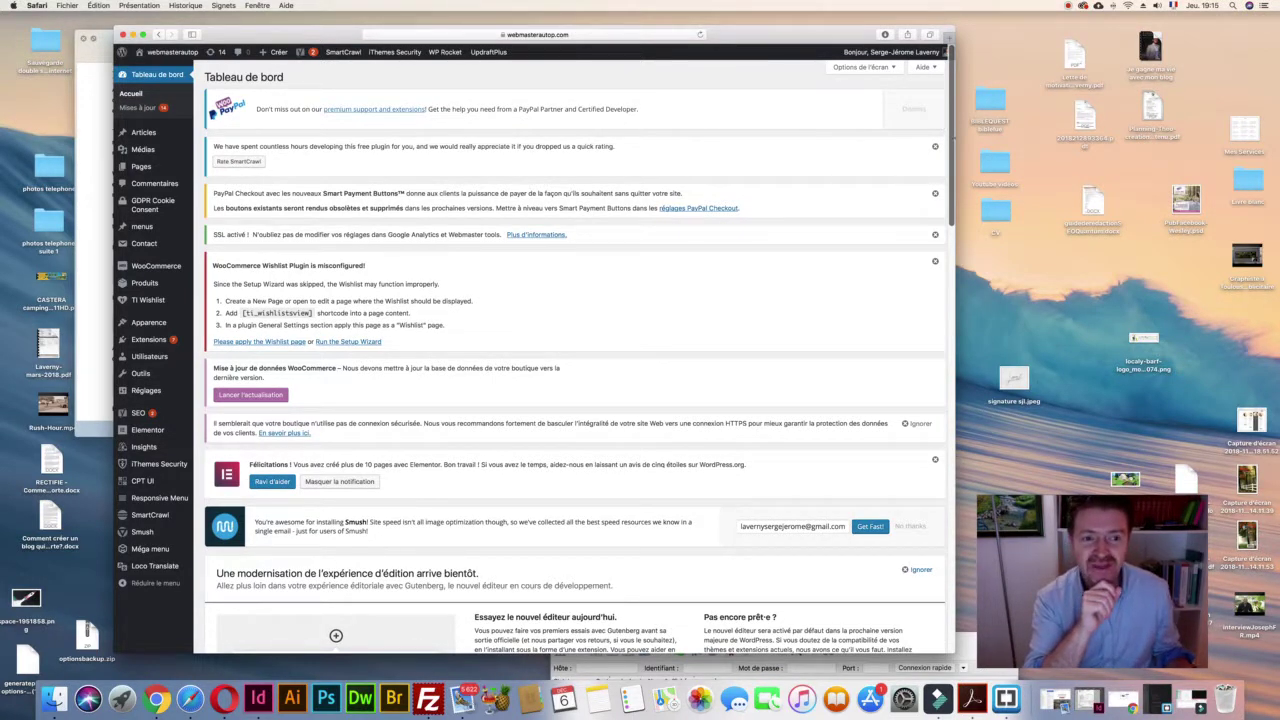
{"action": "left_click_drag", "start_coordinate": [955, 350], "coordinate": [1222, 350]}
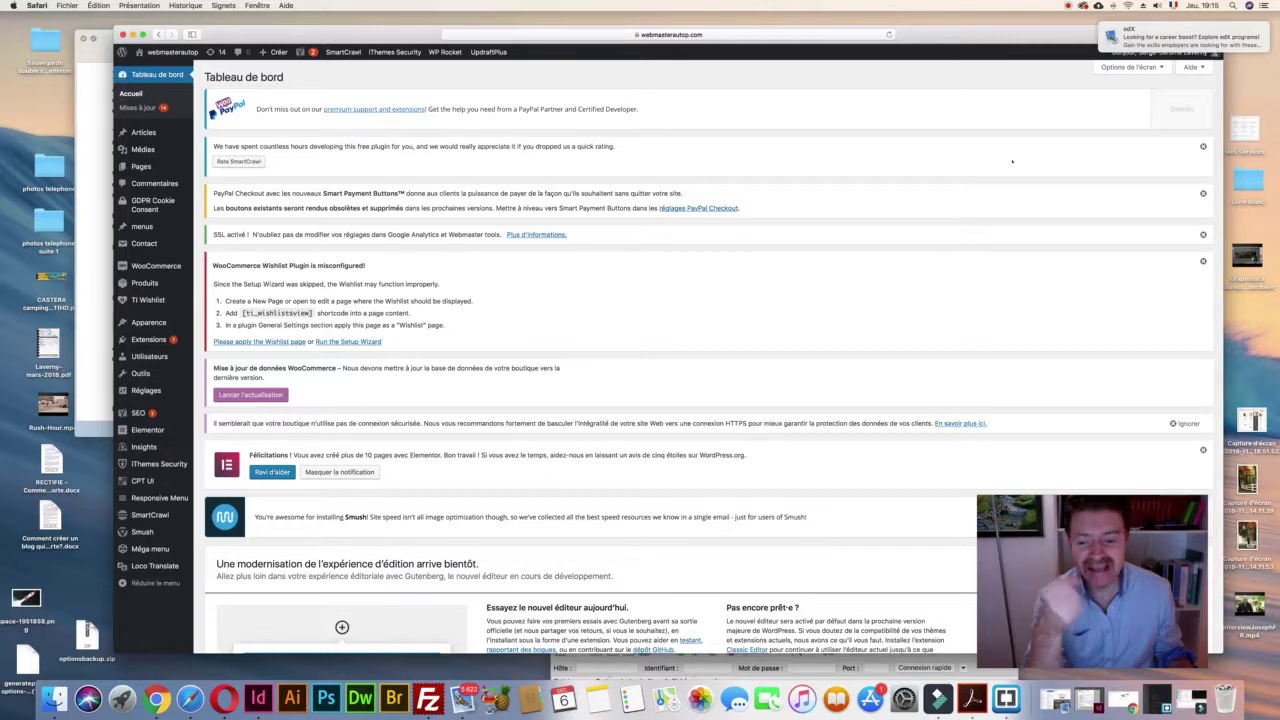
{"action": "scroll", "coordinate": [1012, 161], "scroll_direction": "down", "scroll_amount": 5}
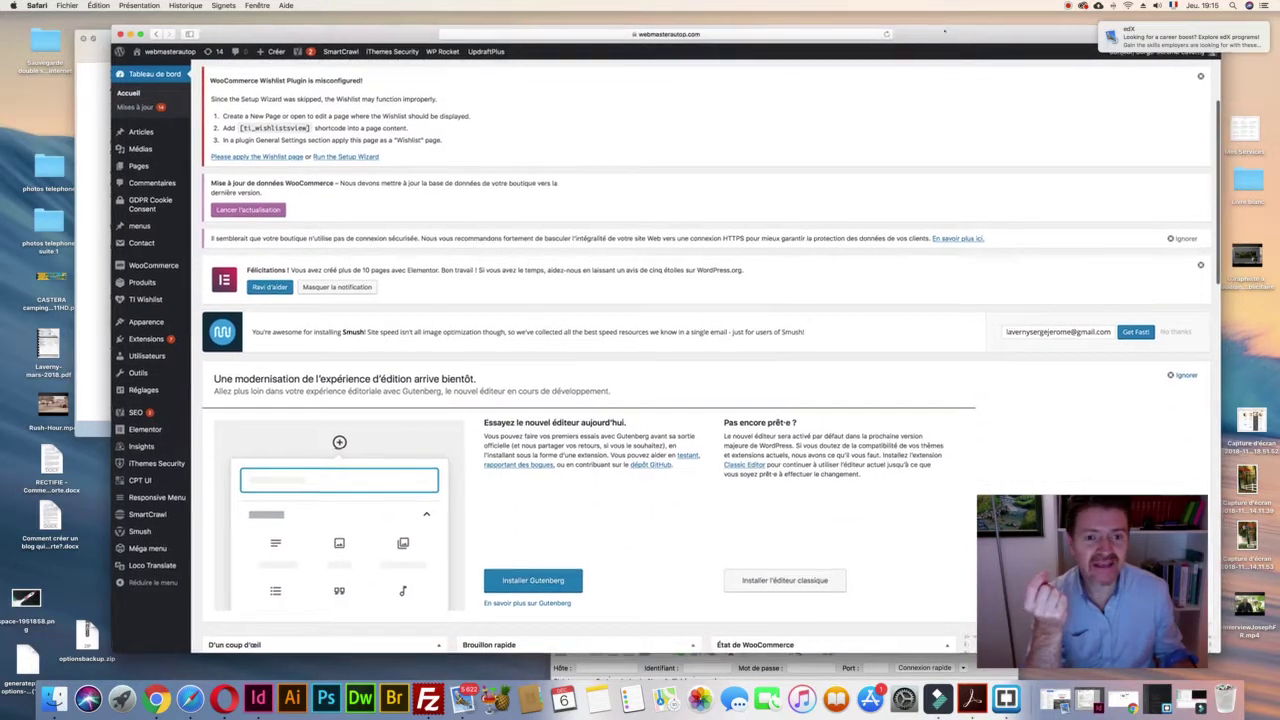
{"action": "left_click_drag", "start_coordinate": [944, 31], "coordinate": [906, 24]}
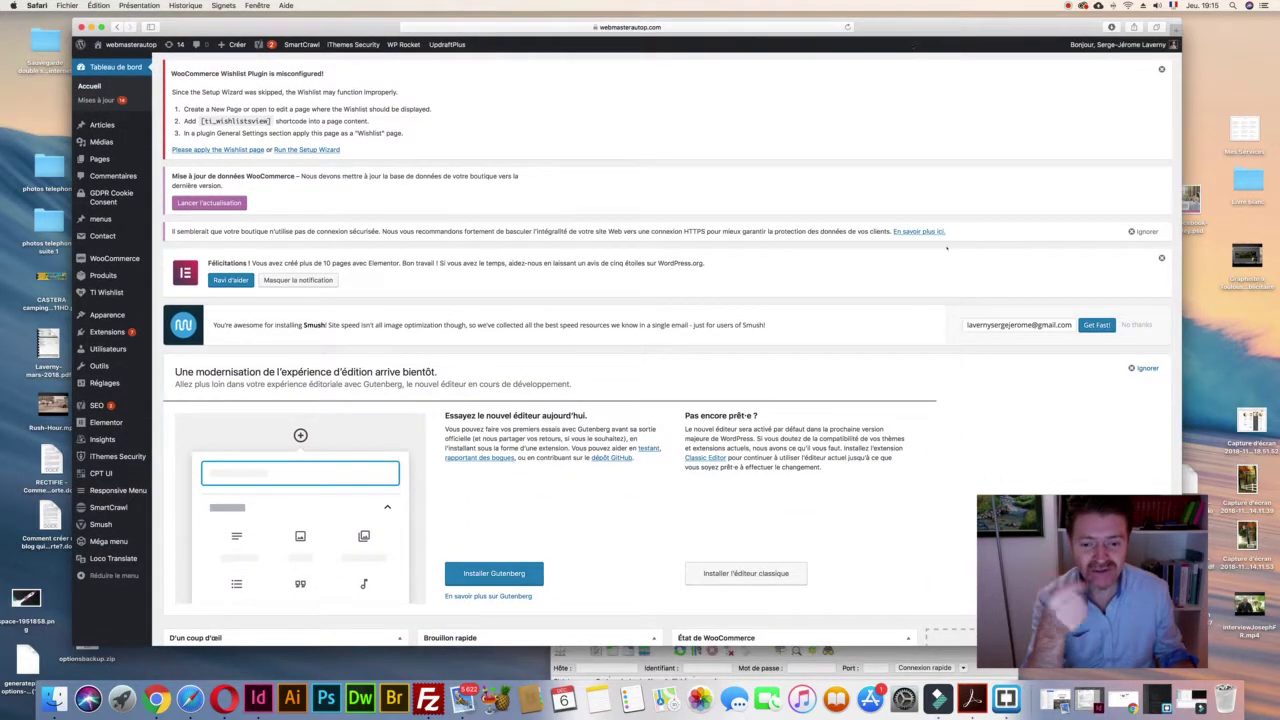
- Examine the memory, WP limit, IP and PHP line in the dashboard footer, adjusting the window height around it
{"action": "scroll", "coordinate": [318, 483], "scroll_direction": "down", "scroll_amount": 15}
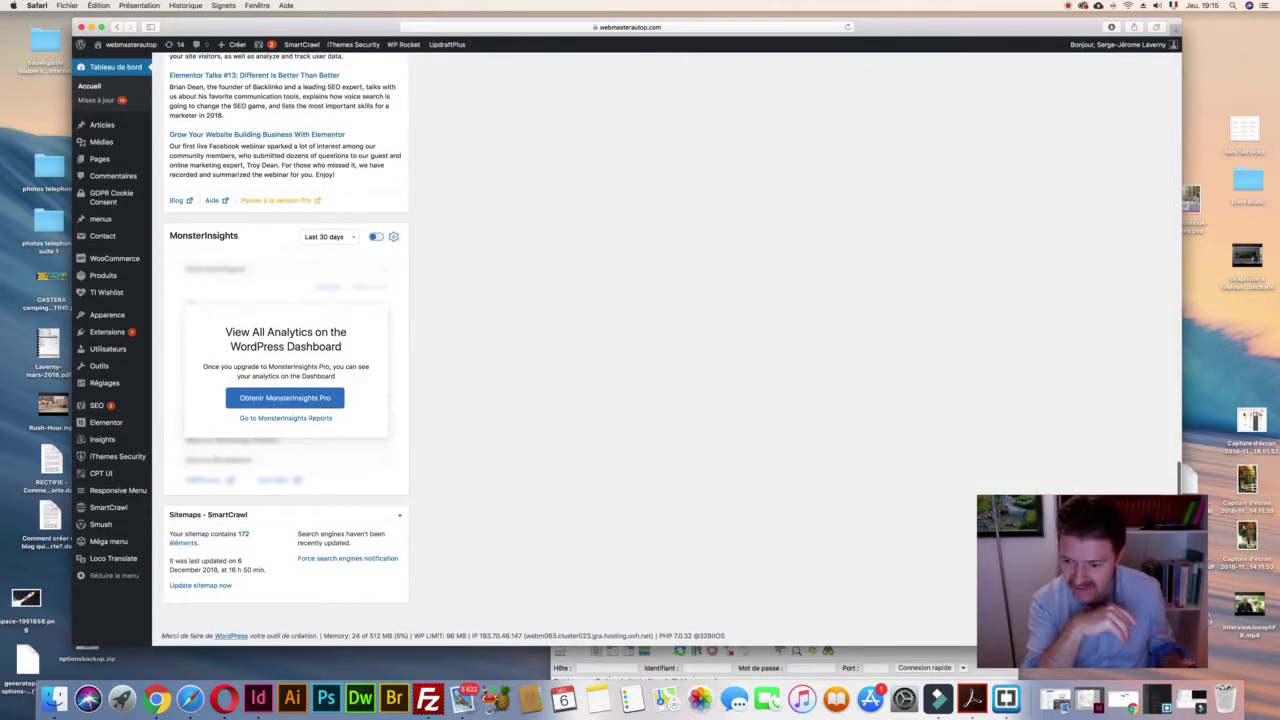
{"action": "left_click_drag", "start_coordinate": [584, 623], "coordinate": [738, 635]}
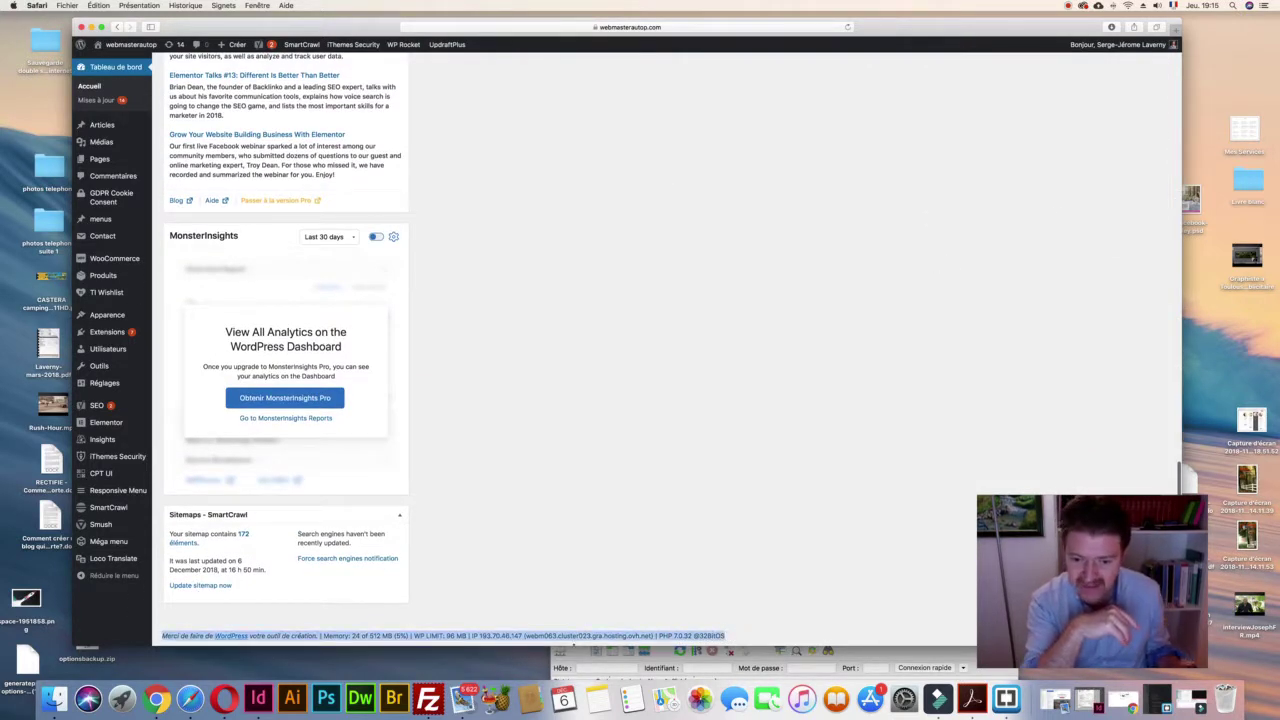
{"action": "left_click_drag", "start_coordinate": [529, 645], "coordinate": [500, 534]}
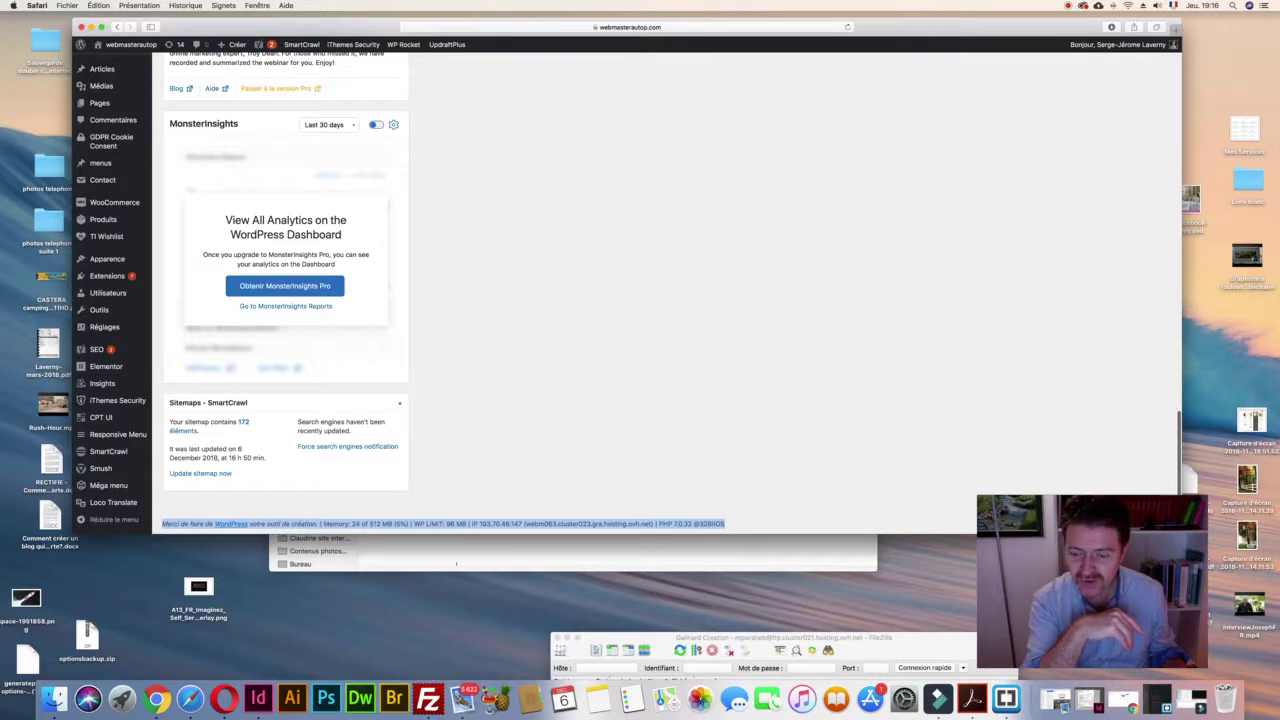
{"action": "left_click_drag", "start_coordinate": [500, 533], "coordinate": [505, 654]}
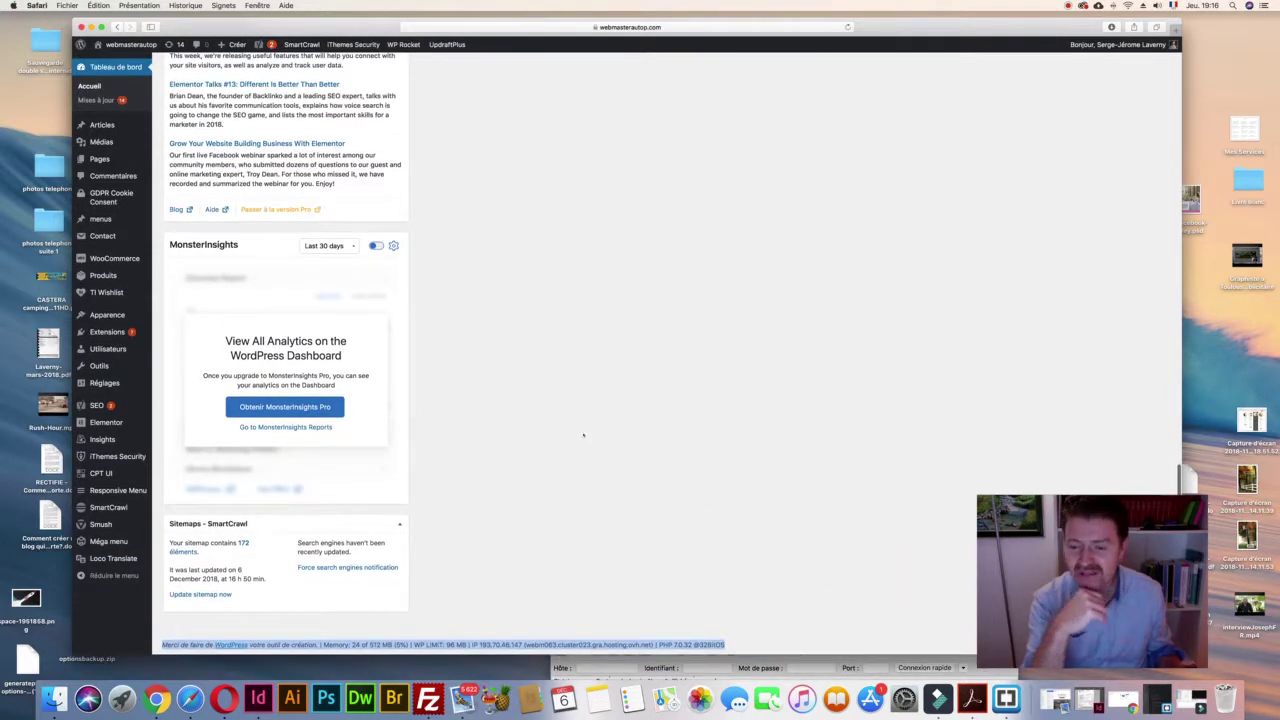
- Find Server IP & Memory Usage Display in the list of installed extensions and copy its name
{"action": "mouse_move", "coordinate": [106, 332]}
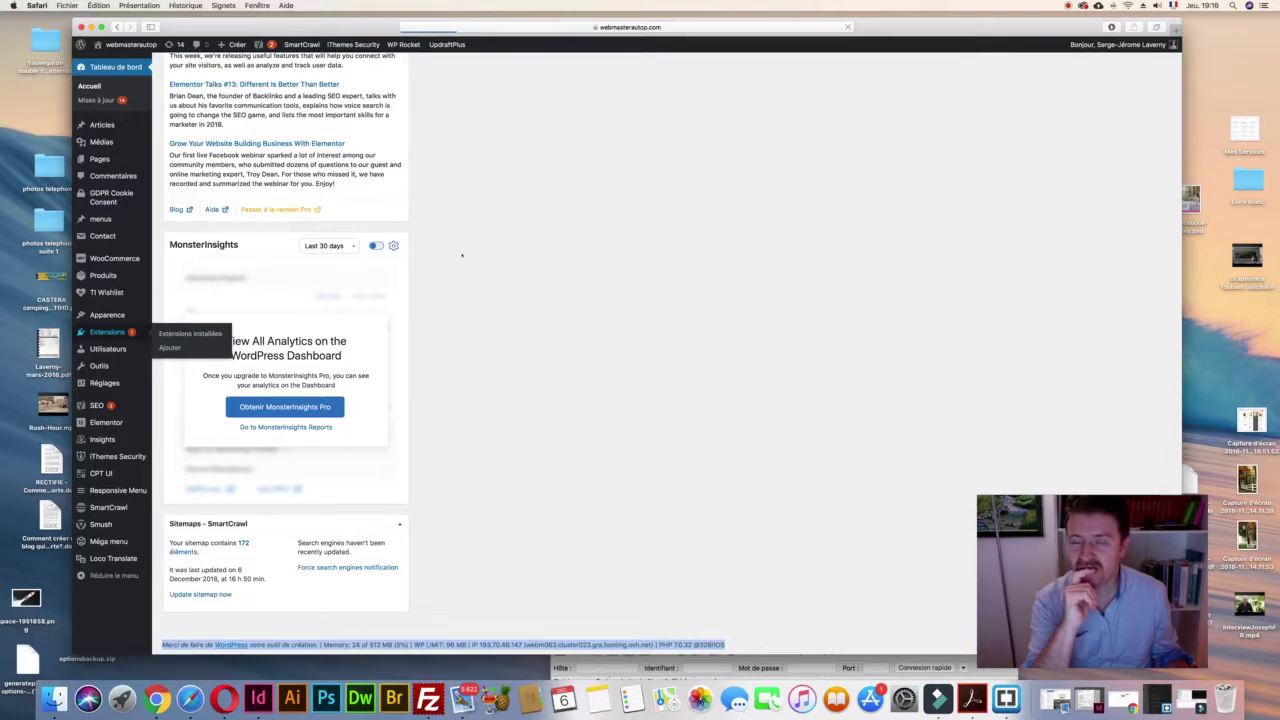
{"action": "scroll", "coordinate": [436, 403], "scroll_direction": "down", "scroll_amount": 5}
{"action": "scroll", "coordinate": [436, 403], "scroll_direction": "down", "scroll_amount": 8}
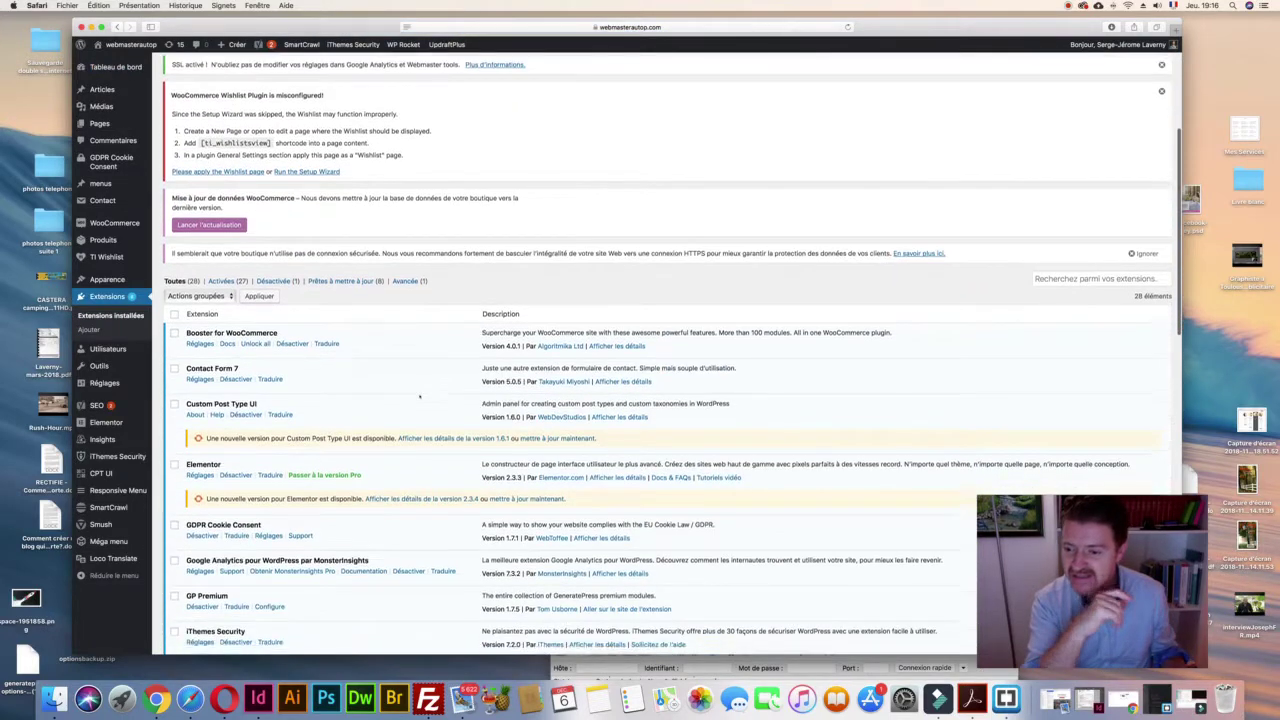
{"action": "scroll", "coordinate": [419, 396], "scroll_direction": "down", "scroll_amount": 5}
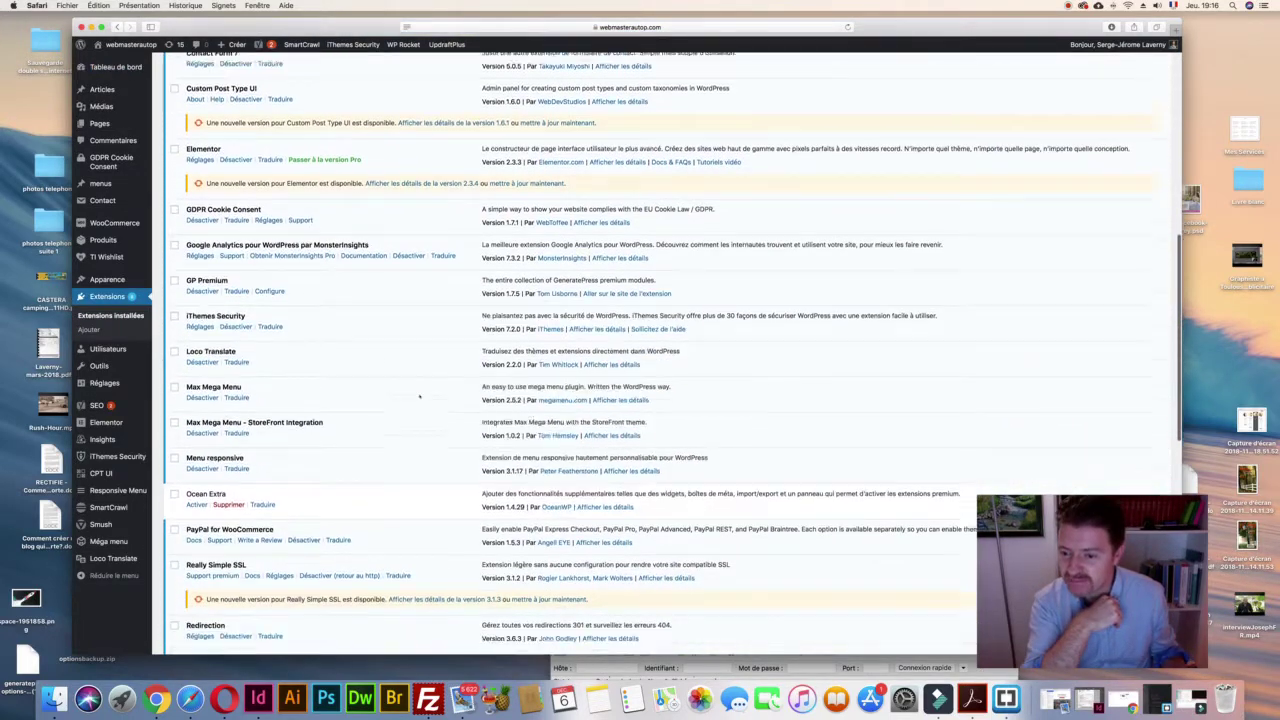
{"action": "scroll", "coordinate": [419, 396], "scroll_direction": "down", "scroll_amount": 7}
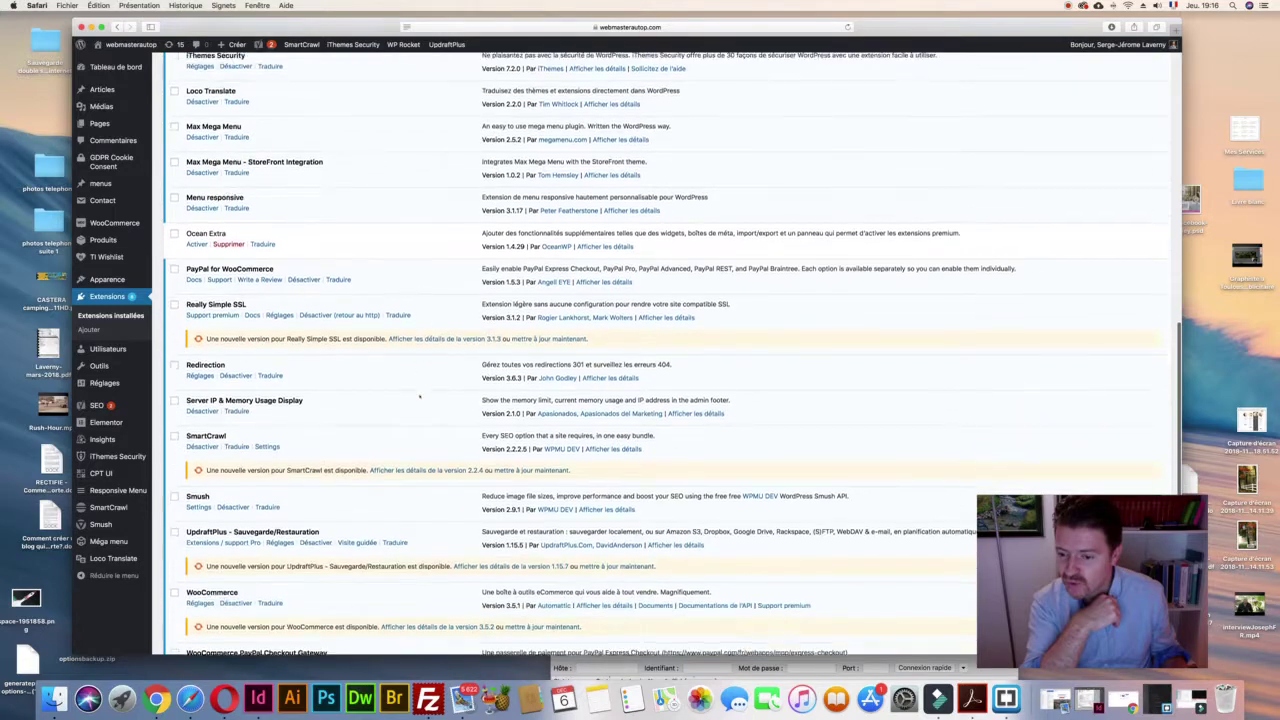
{"action": "scroll", "coordinate": [419, 396], "scroll_direction": "down", "scroll_amount": 4}
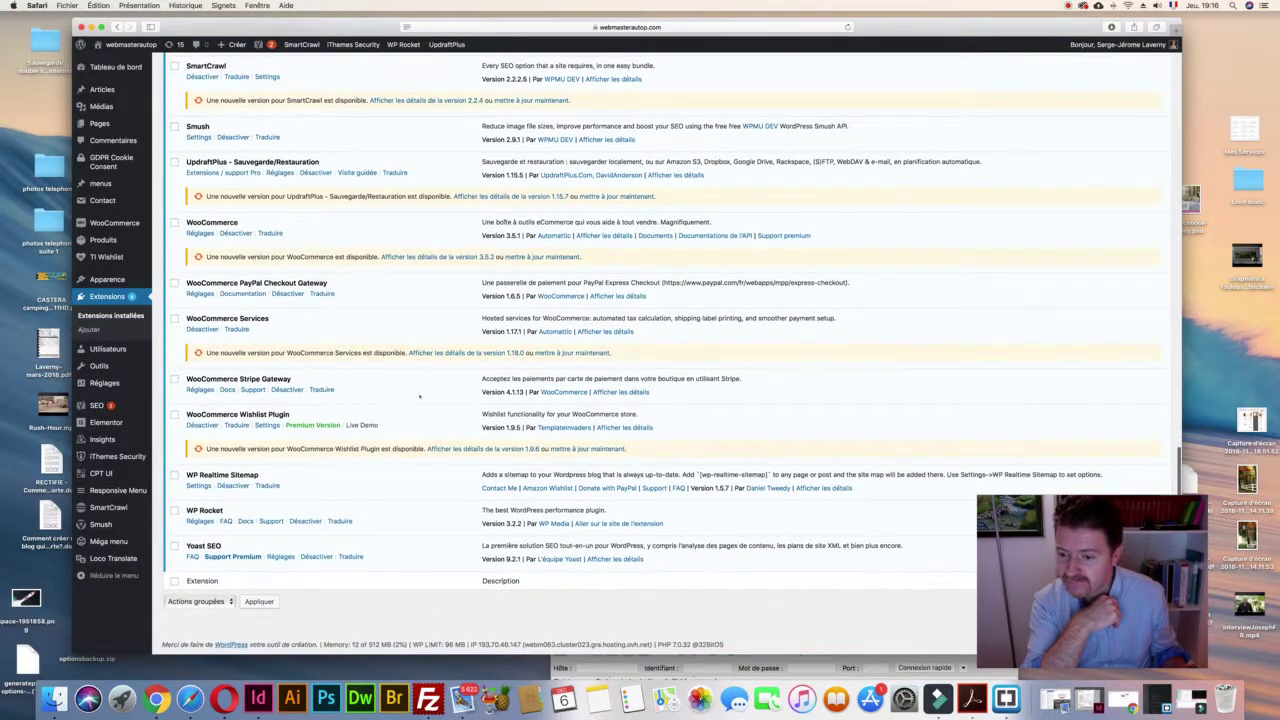
{"action": "scroll", "coordinate": [419, 396], "scroll_direction": "up", "scroll_amount": 3}
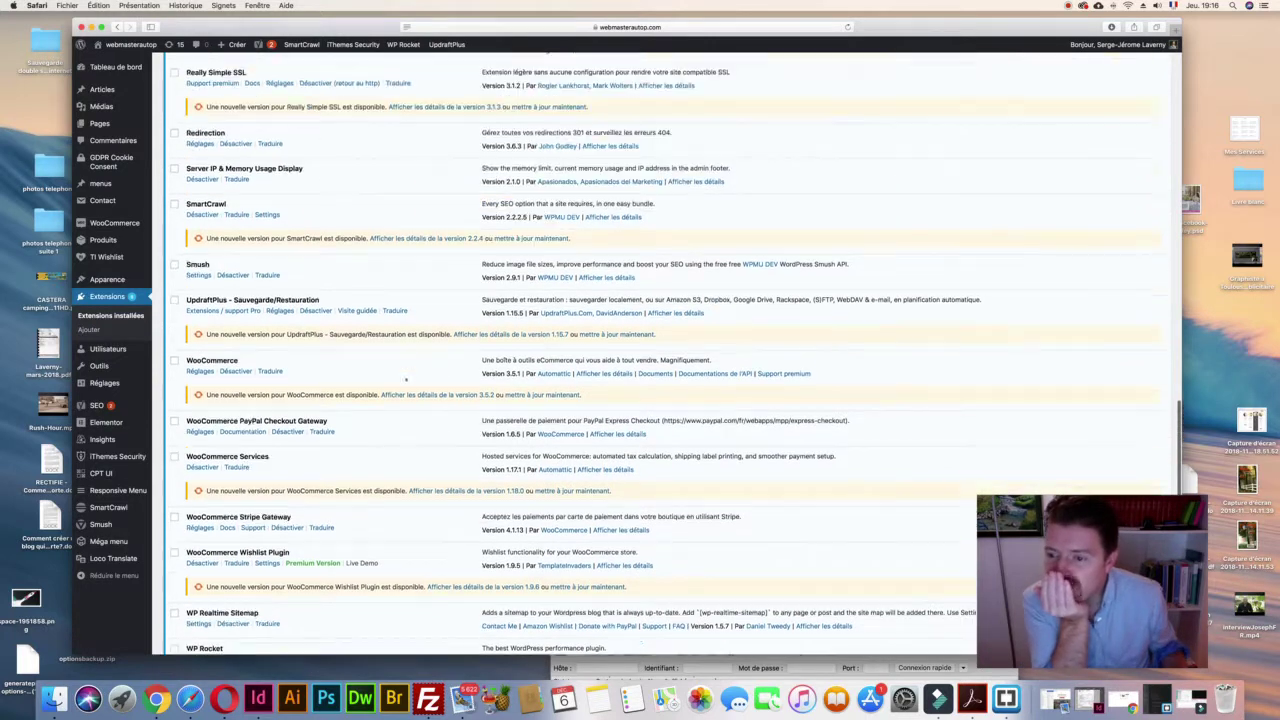
{"action": "scroll", "coordinate": [406, 379], "scroll_direction": "up", "scroll_amount": 3}
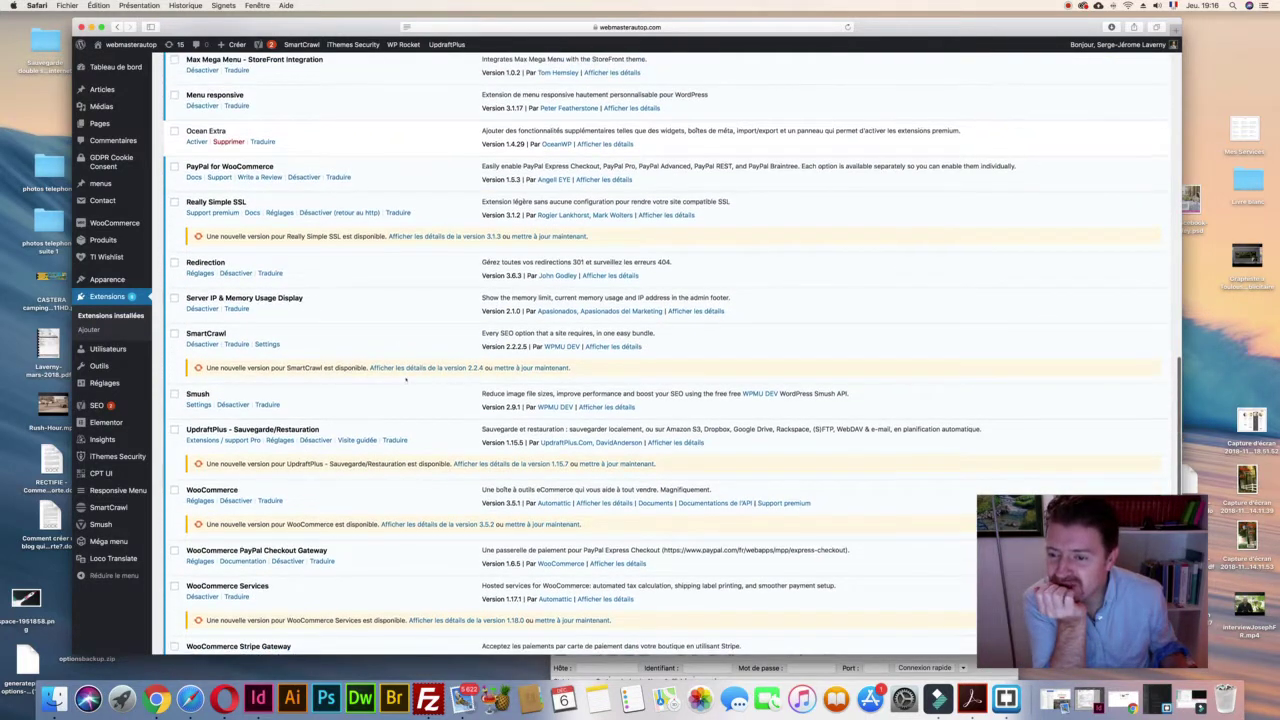
{"action": "left_click_drag", "start_coordinate": [186, 297], "coordinate": [308, 295]}
{"action": "key", "text": "super+c"}
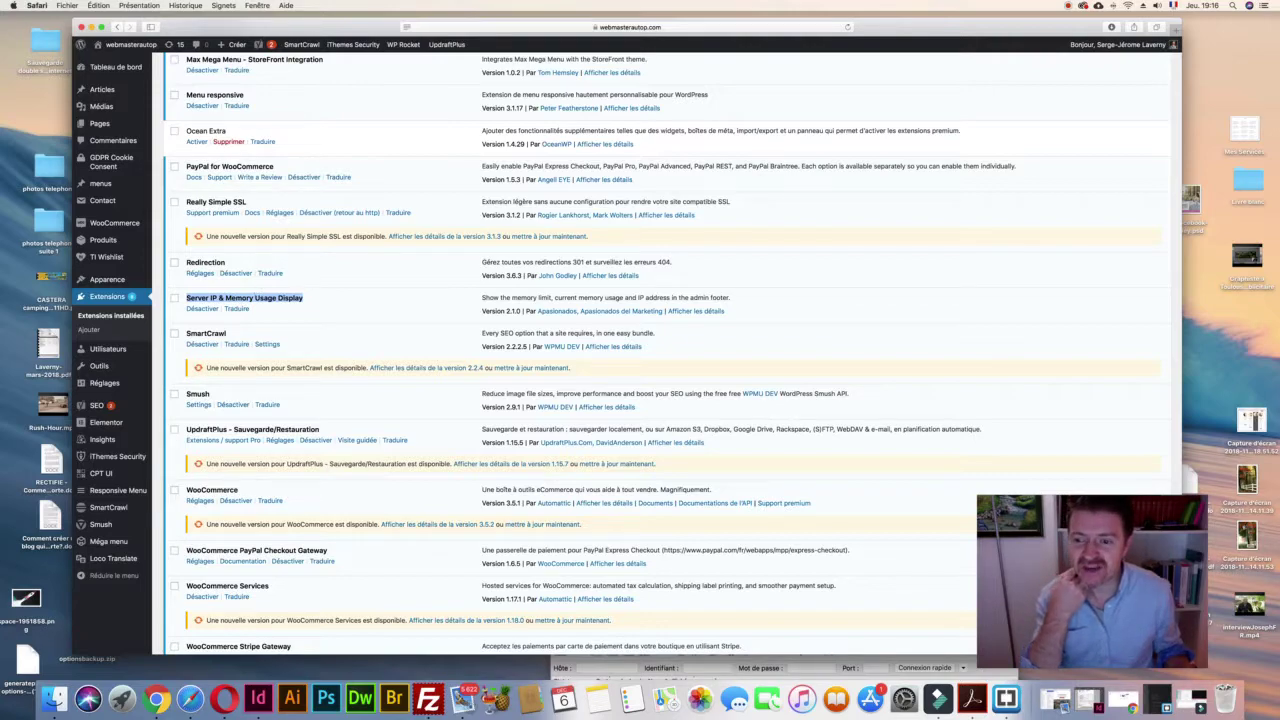
- Search for Server IP & Memory Usage Display on the page for adding extensions and highlight its title
{"action": "scroll", "coordinate": [667, 355], "scroll_direction": "up", "scroll_amount": 15}
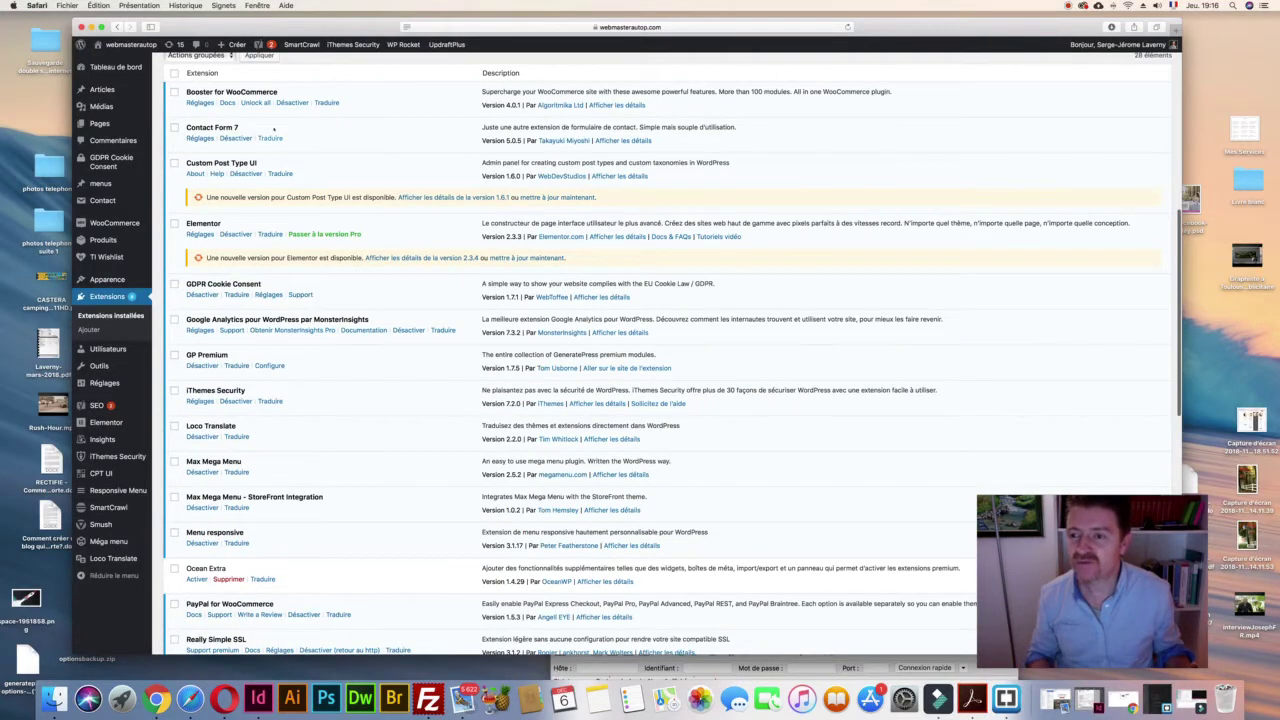
{"action": "left_click", "coordinate": [237, 69]}
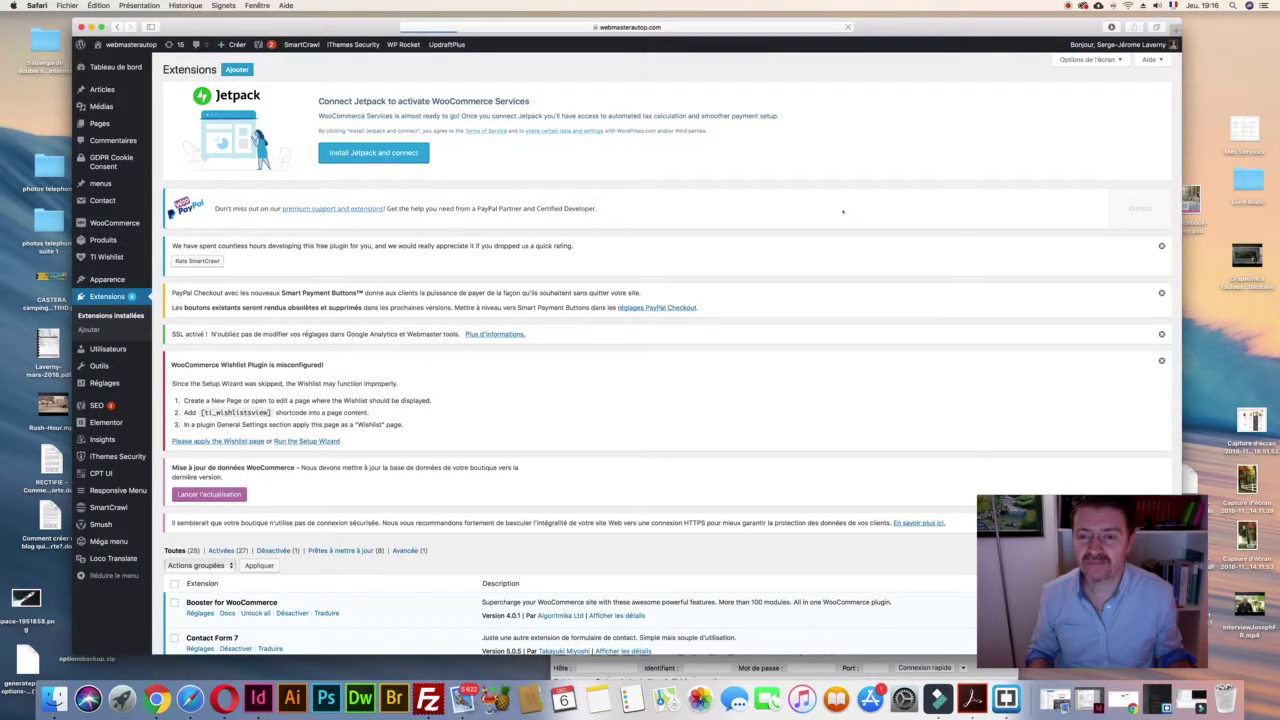
{"action": "left_click", "coordinate": [1033, 330]}
{"action": "key", "text": "super+v"}
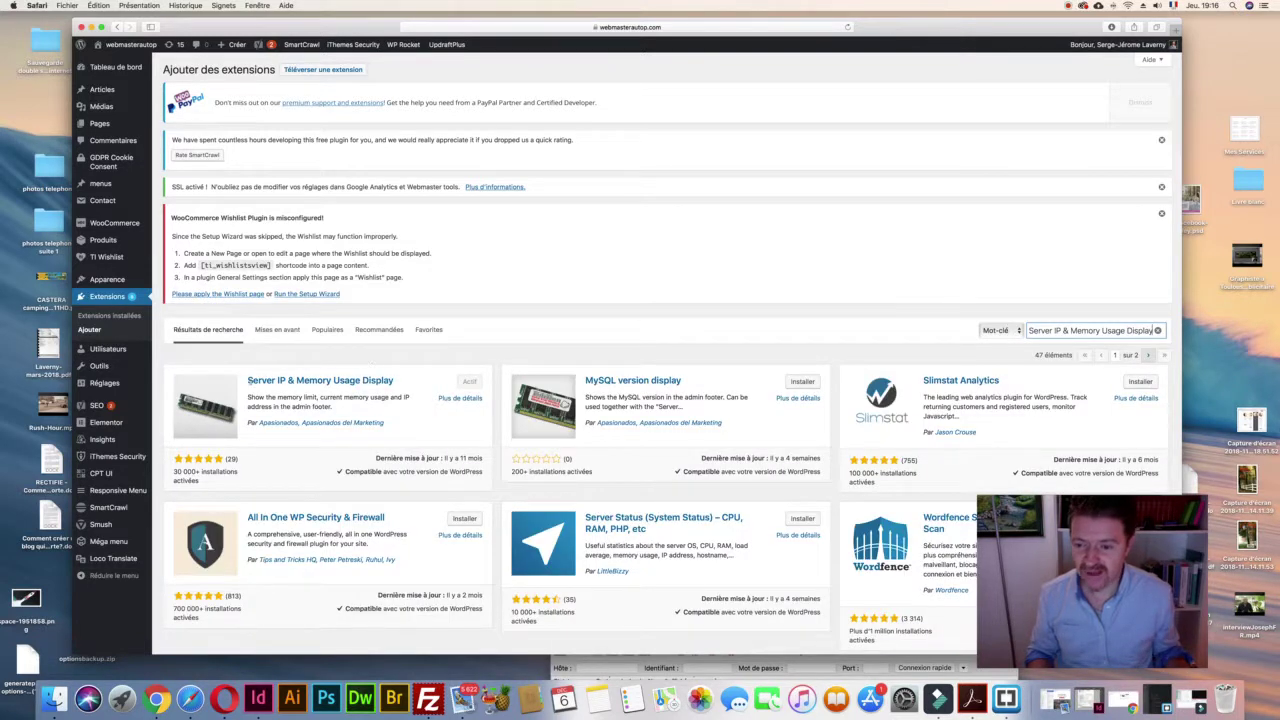
{"action": "left_click_drag", "start_coordinate": [245, 380], "coordinate": [406, 380]}
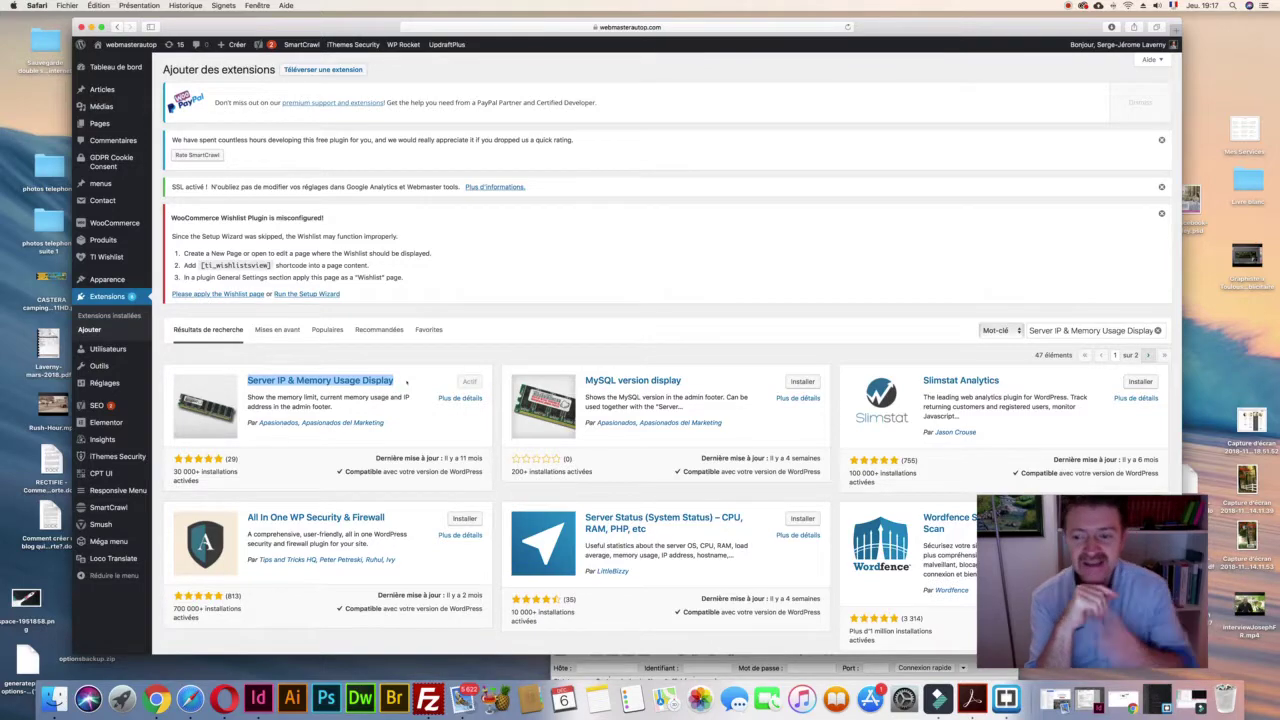
- Examine the server information in the page footer, highlighting the WP LIMIT memory value
{"action": "scroll", "coordinate": [497, 408], "scroll_direction": "down", "scroll_amount": 2}
{"action": "scroll", "coordinate": [497, 408], "scroll_direction": "down", "scroll_amount": 15}
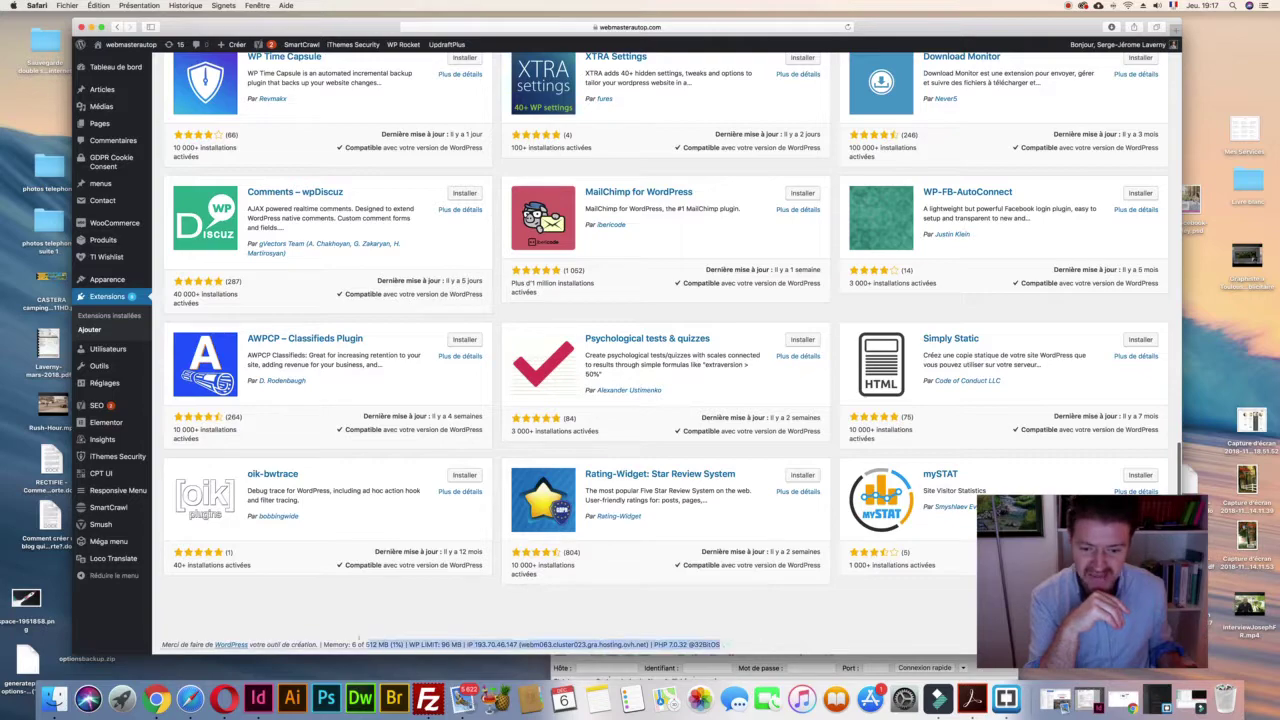
{"action": "scroll", "coordinate": [448, 366], "scroll_direction": "up", "scroll_amount": 15}
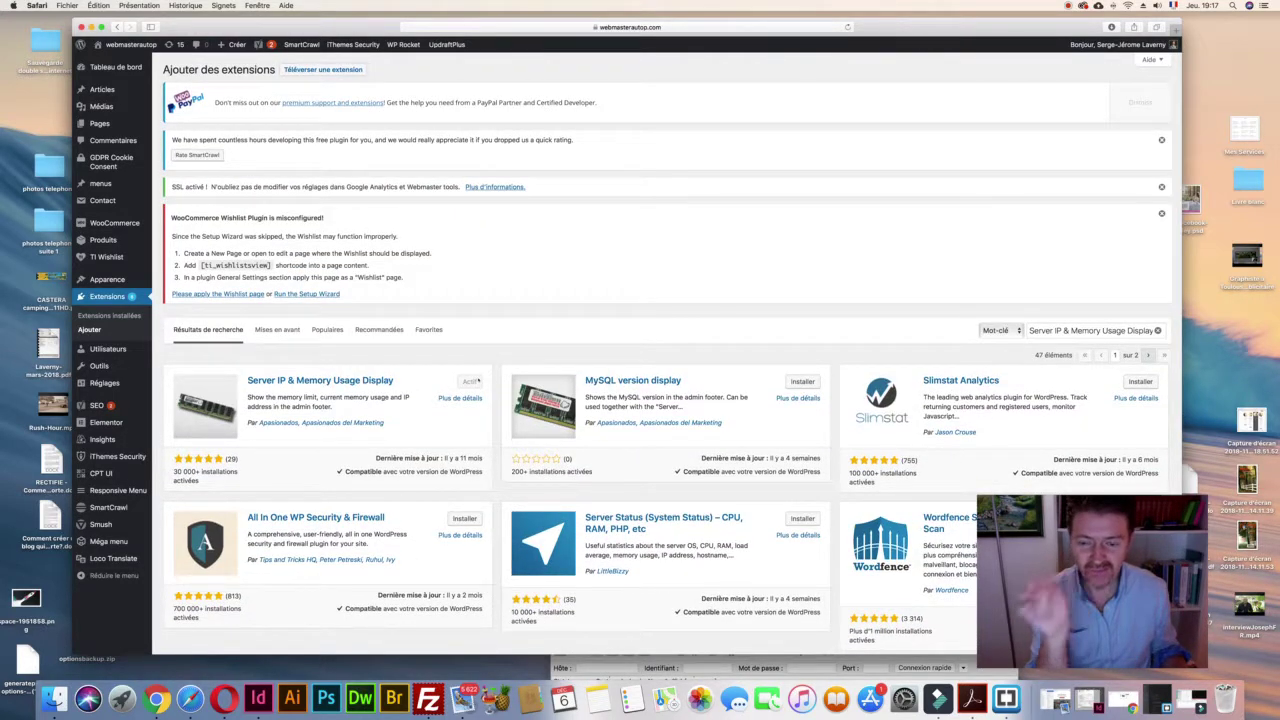
{"action": "scroll", "coordinate": [478, 380], "scroll_direction": "down", "scroll_amount": 8}
{"action": "scroll", "coordinate": [480, 380], "scroll_direction": "down", "scroll_amount": 5}
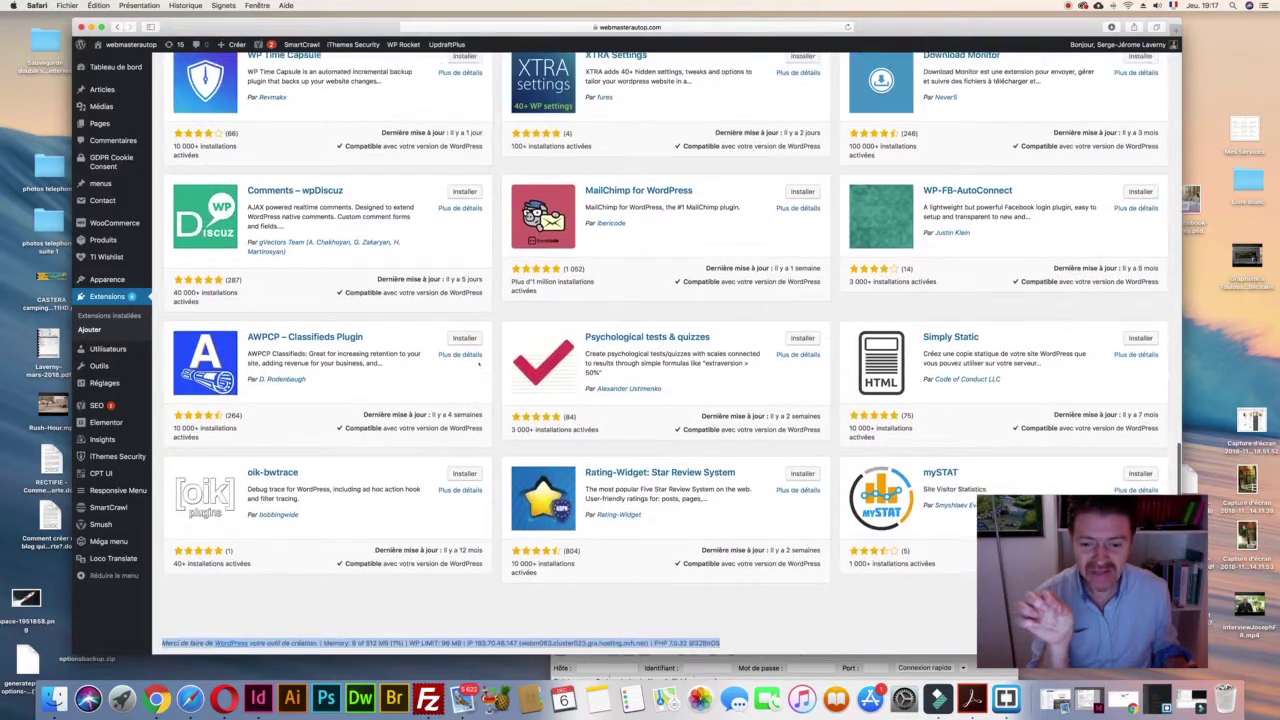
{"action": "left_click", "coordinate": [737, 636]}
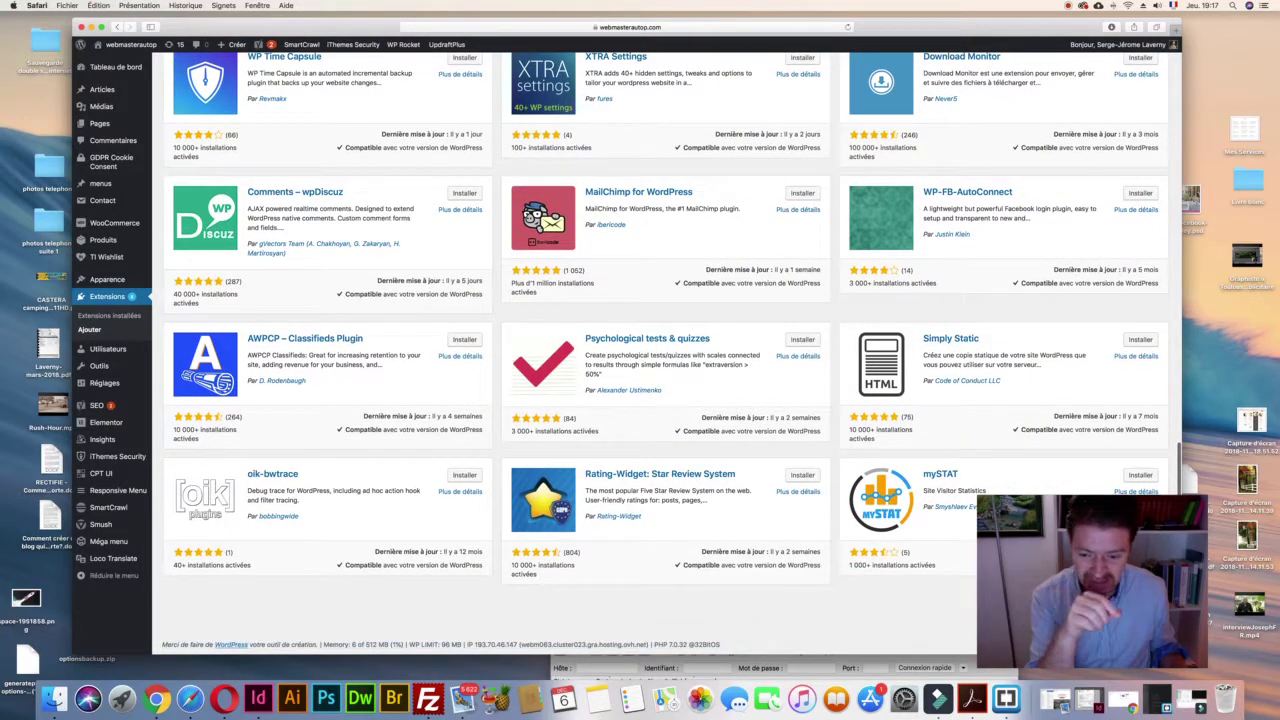
{"action": "left_click_drag", "start_coordinate": [408, 644], "coordinate": [462, 644]}
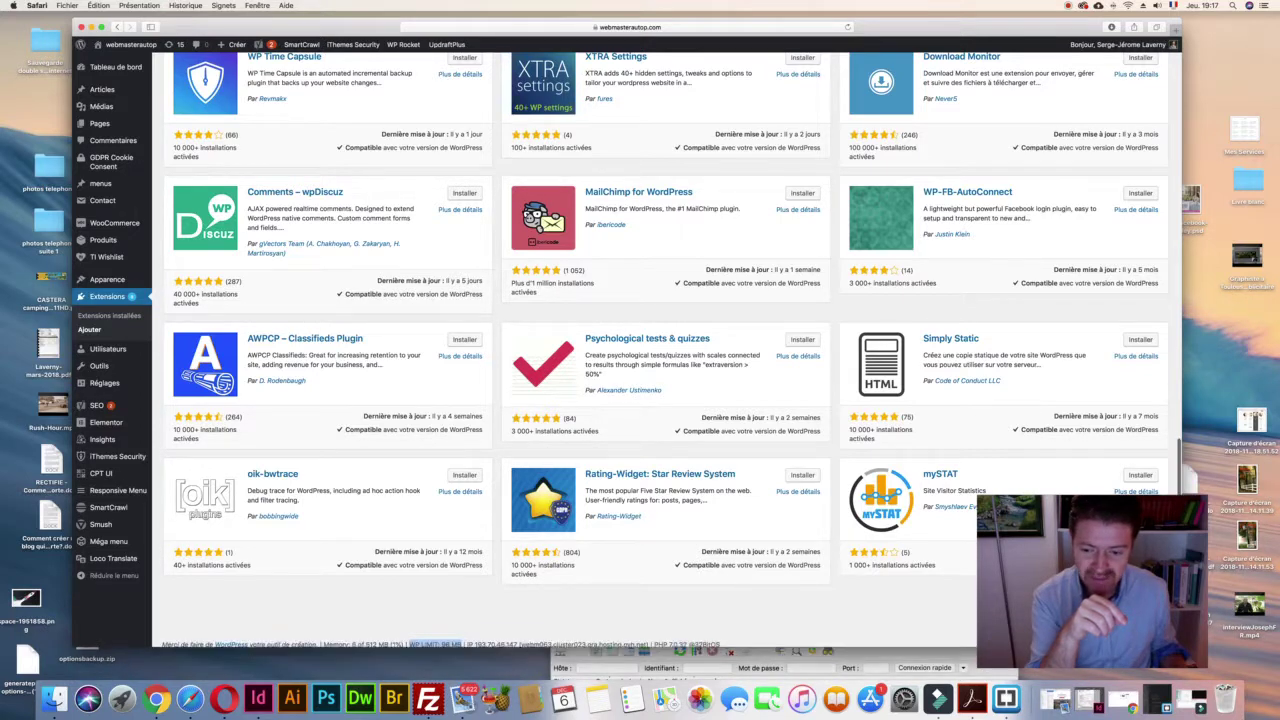
{"action": "scroll", "coordinate": [665, 350], "scroll_direction": "down", "scroll_amount": 1}
{"action": "left_click_drag", "start_coordinate": [441, 638], "coordinate": [462, 638]}
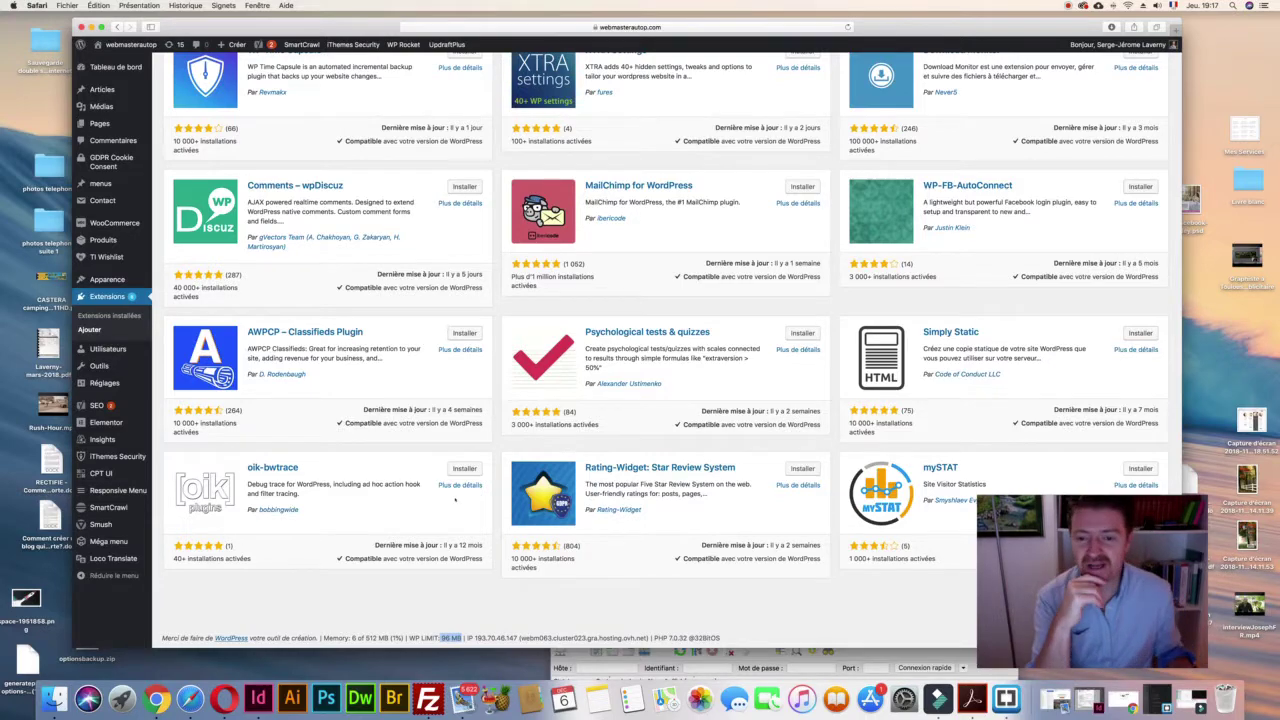
- Look over the webmasterautop home page in a new tab and return to the page for adding extensions
{"action": "scroll", "coordinate": [455, 500], "scroll_direction": "up", "scroll_amount": 15}
{"action": "scroll", "coordinate": [455, 500], "scroll_direction": "up", "scroll_amount": 3}
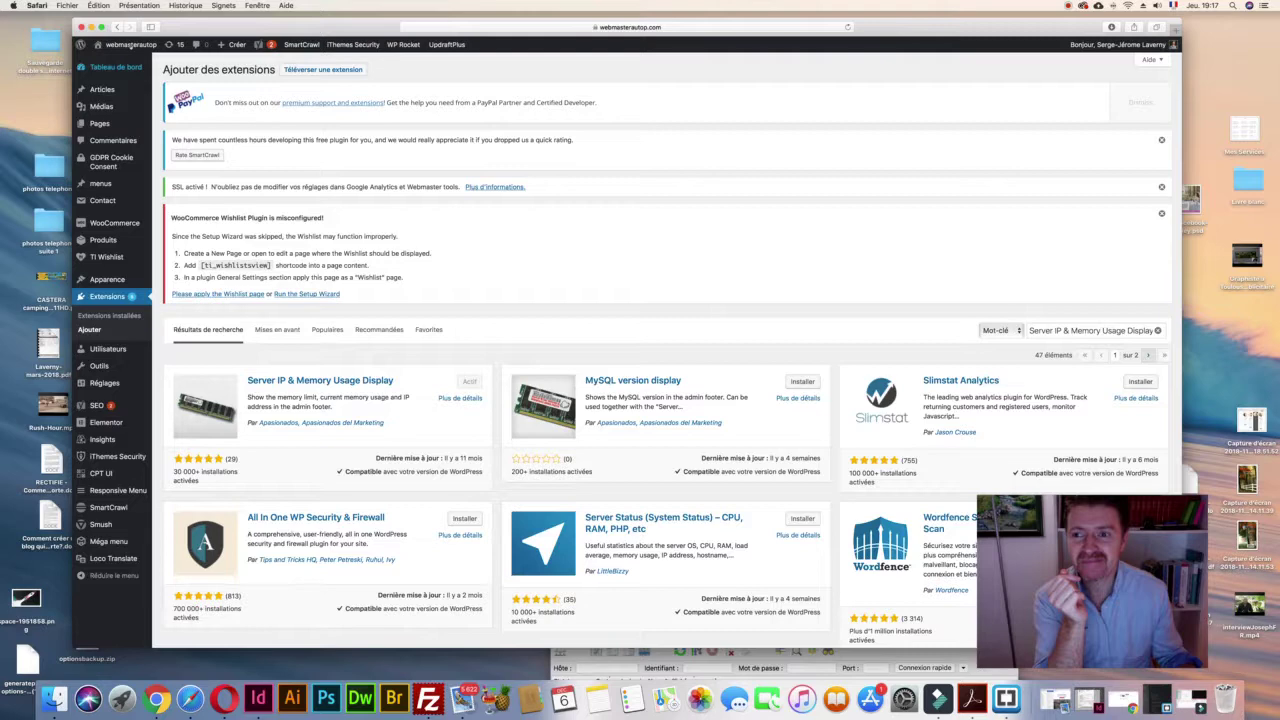
{"action": "key", "text": "super+t"}
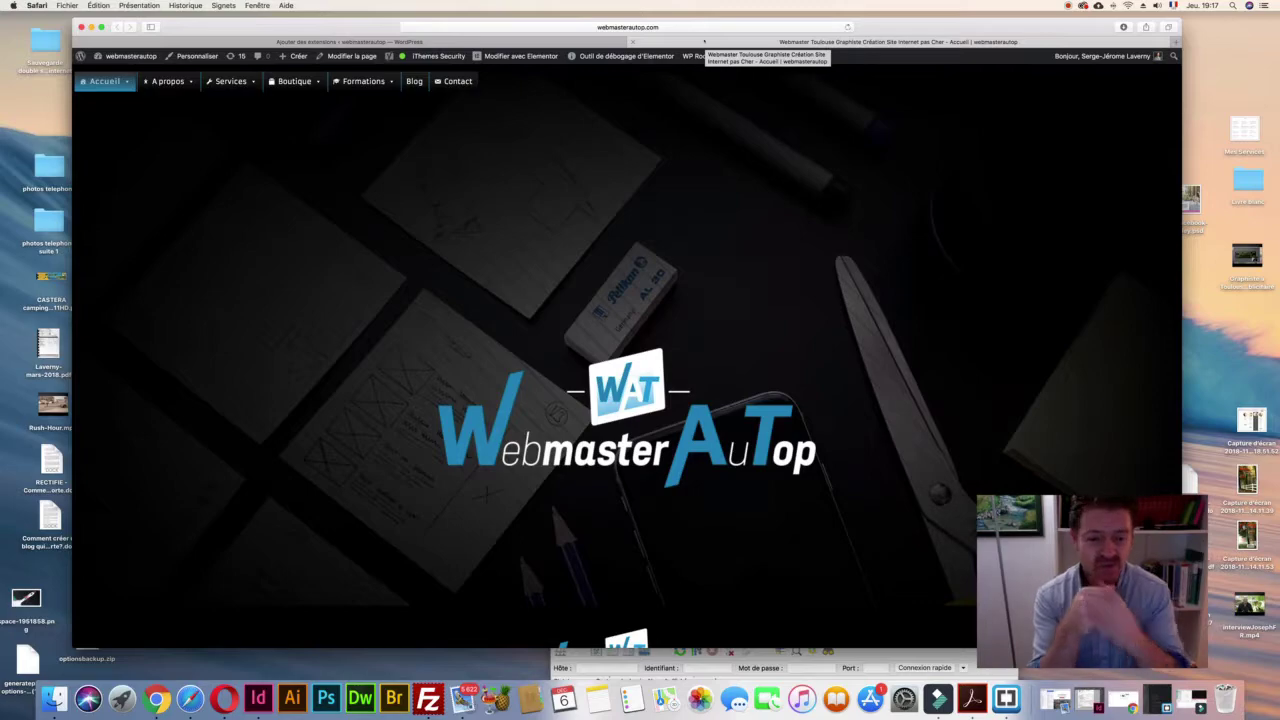
{"action": "scroll", "coordinate": [627, 360], "scroll_direction": "down", "scroll_amount": 5}
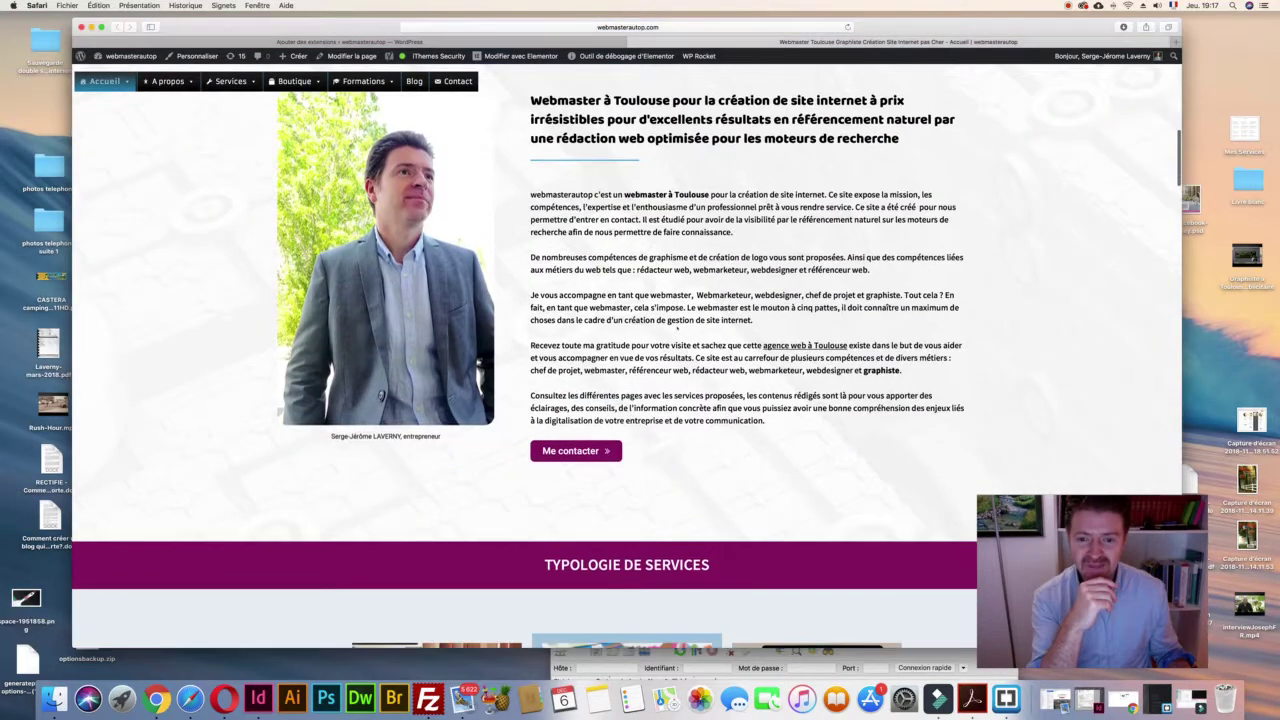
{"action": "scroll", "coordinate": [627, 360], "scroll_direction": "up", "scroll_amount": 3}
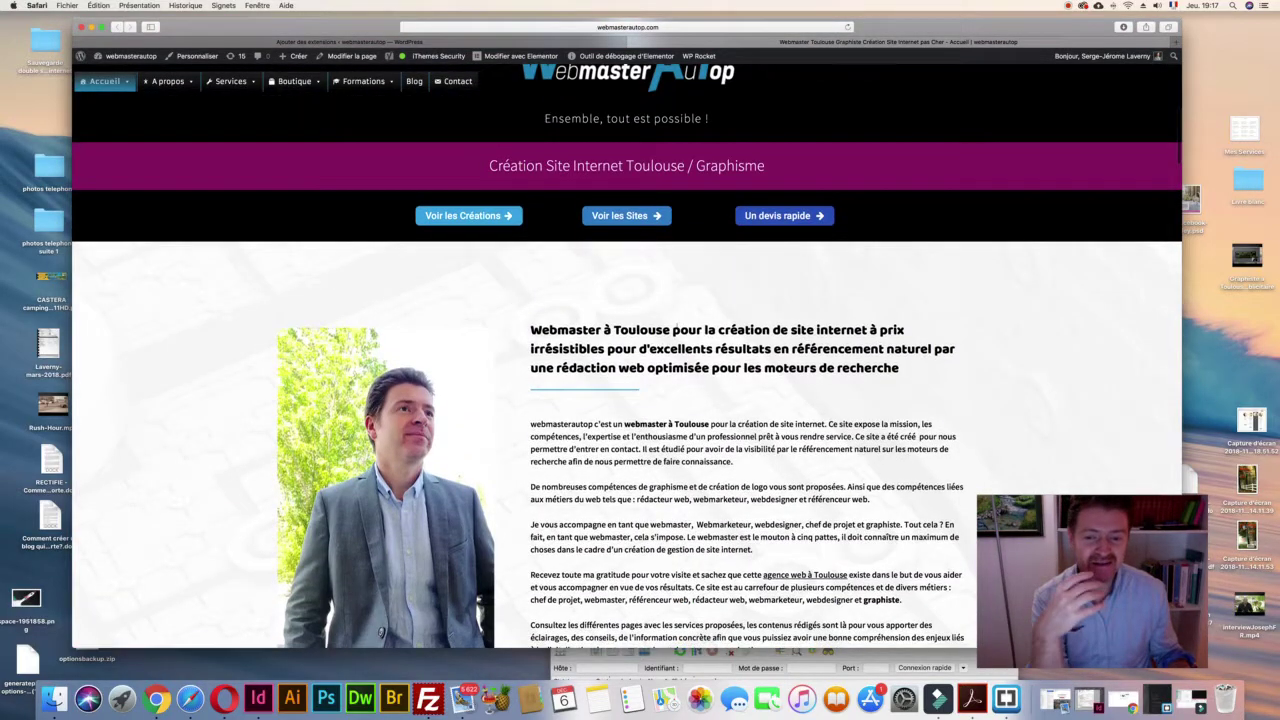
{"action": "scroll", "coordinate": [627, 360], "scroll_direction": "down", "scroll_amount": 1}
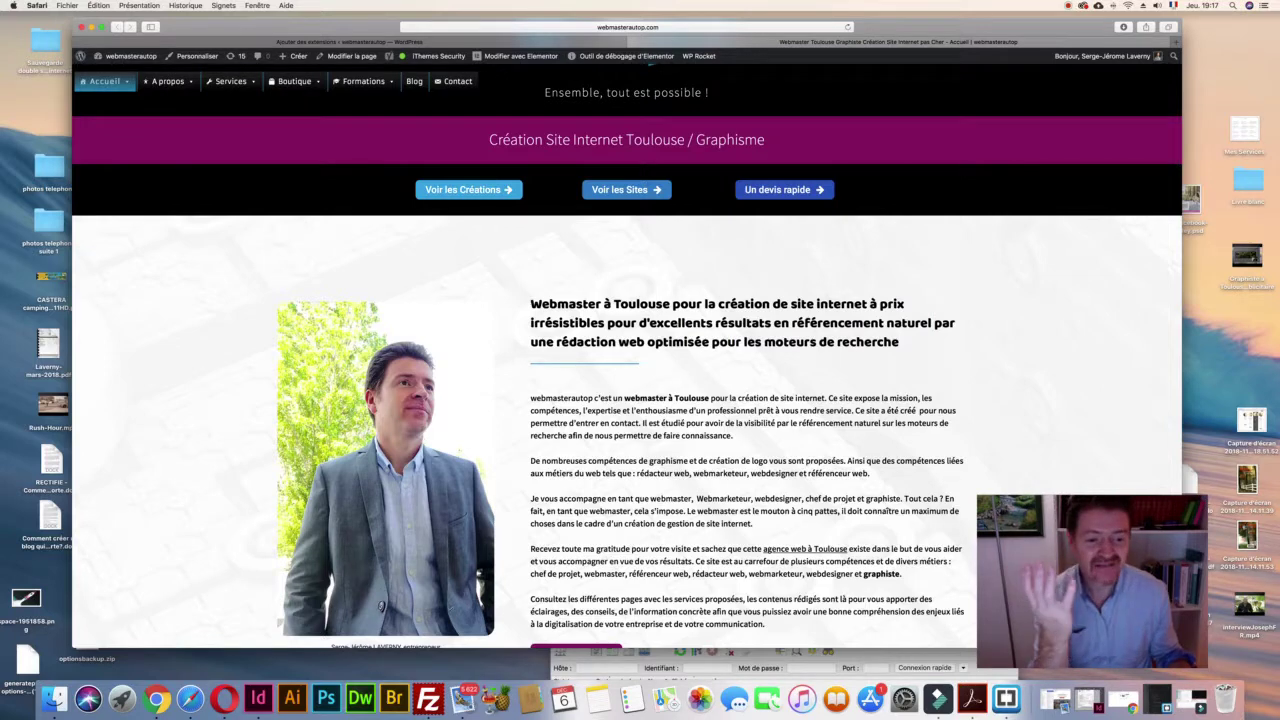
{"action": "left_click", "coordinate": [535, 41]}
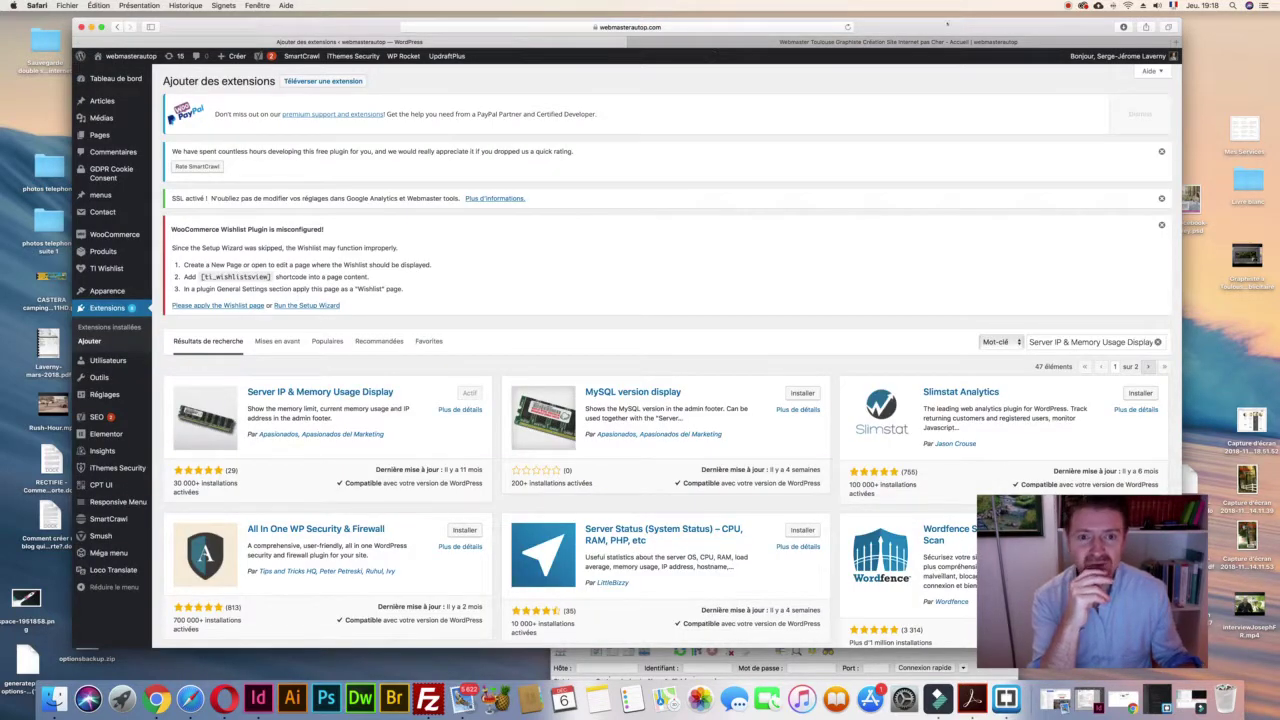
{"action": "left_click_drag", "start_coordinate": [947, 22], "coordinate": [891, 21]}
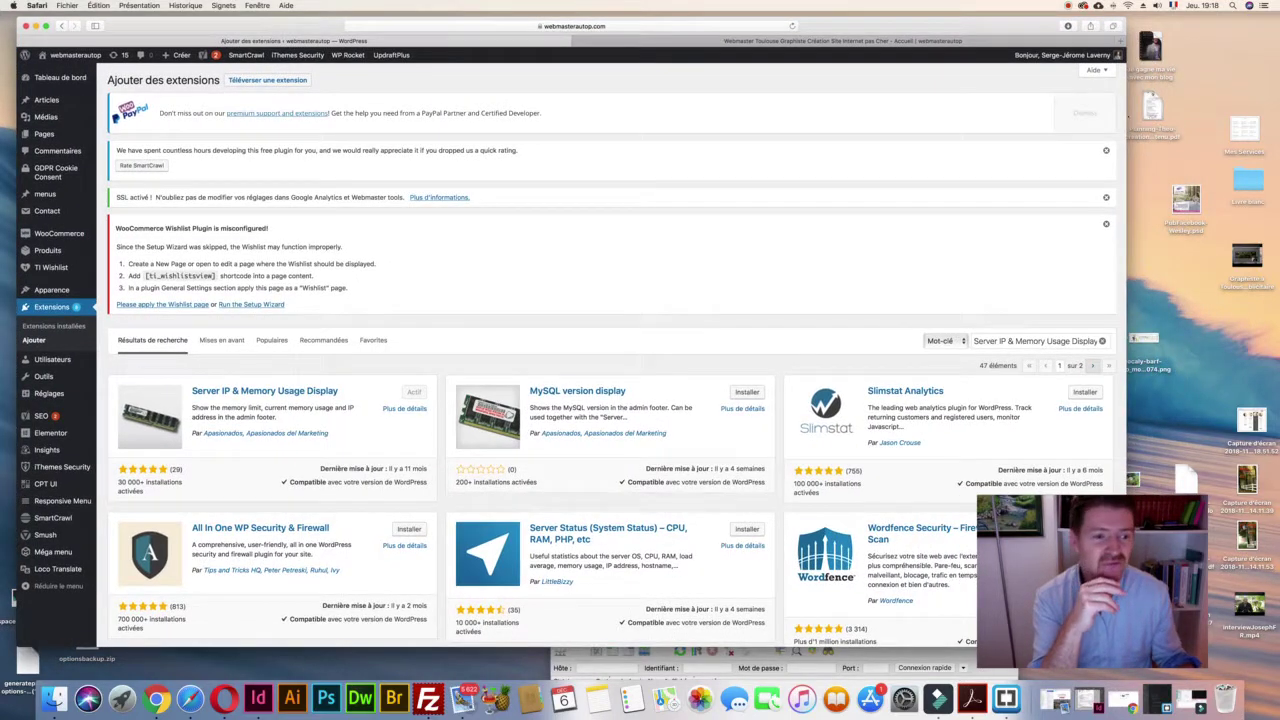
- Narrow and lengthen the browser window, switch to FileZilla and move its window over to the free side of the desktop
{"action": "left_click_drag", "start_coordinate": [1125, 113], "coordinate": [974, 113]}
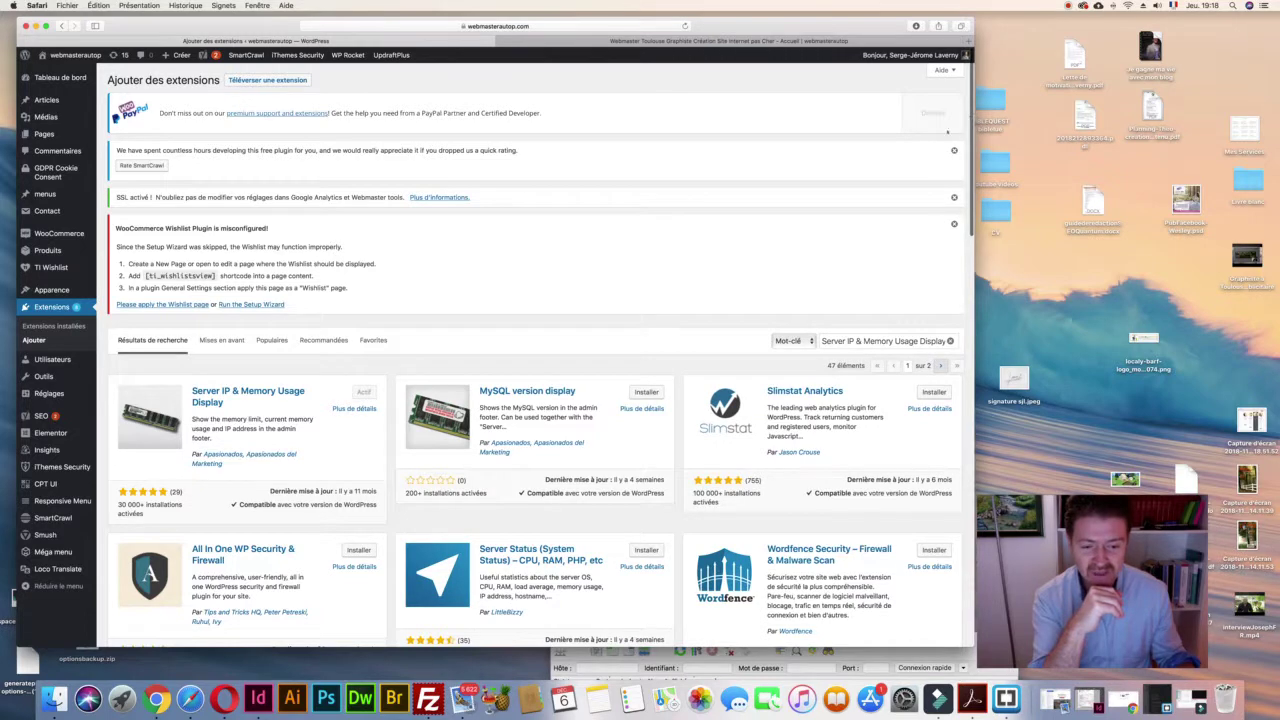
{"action": "left_click_drag", "start_coordinate": [525, 645], "coordinate": [525, 667]}
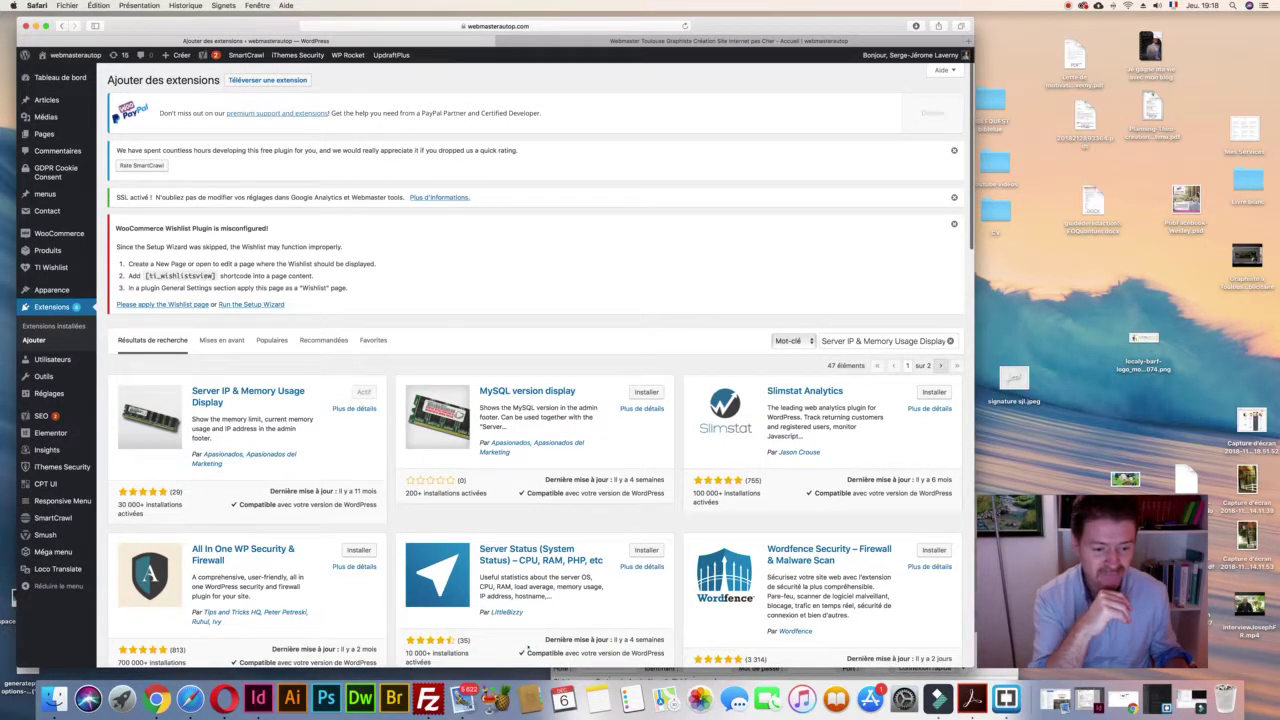
{"action": "left_click", "coordinate": [428, 698]}
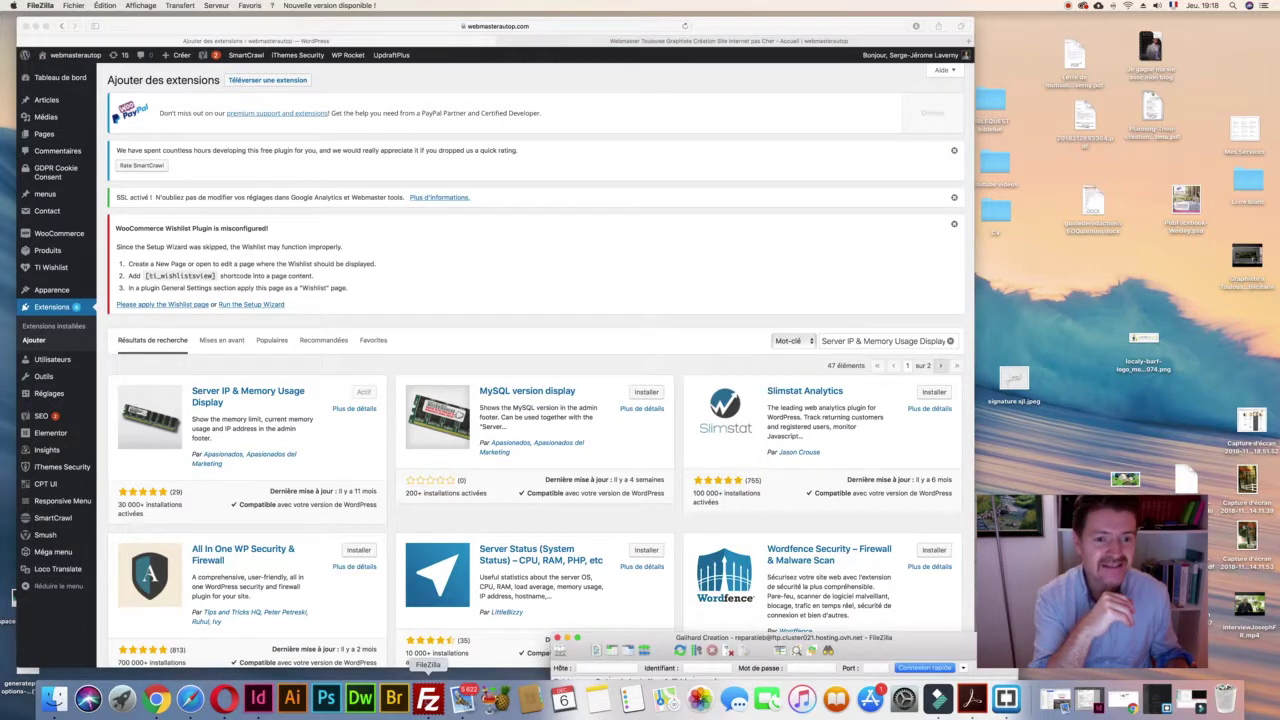
{"action": "left_click_drag", "start_coordinate": [800, 433], "coordinate": [897, 58]}
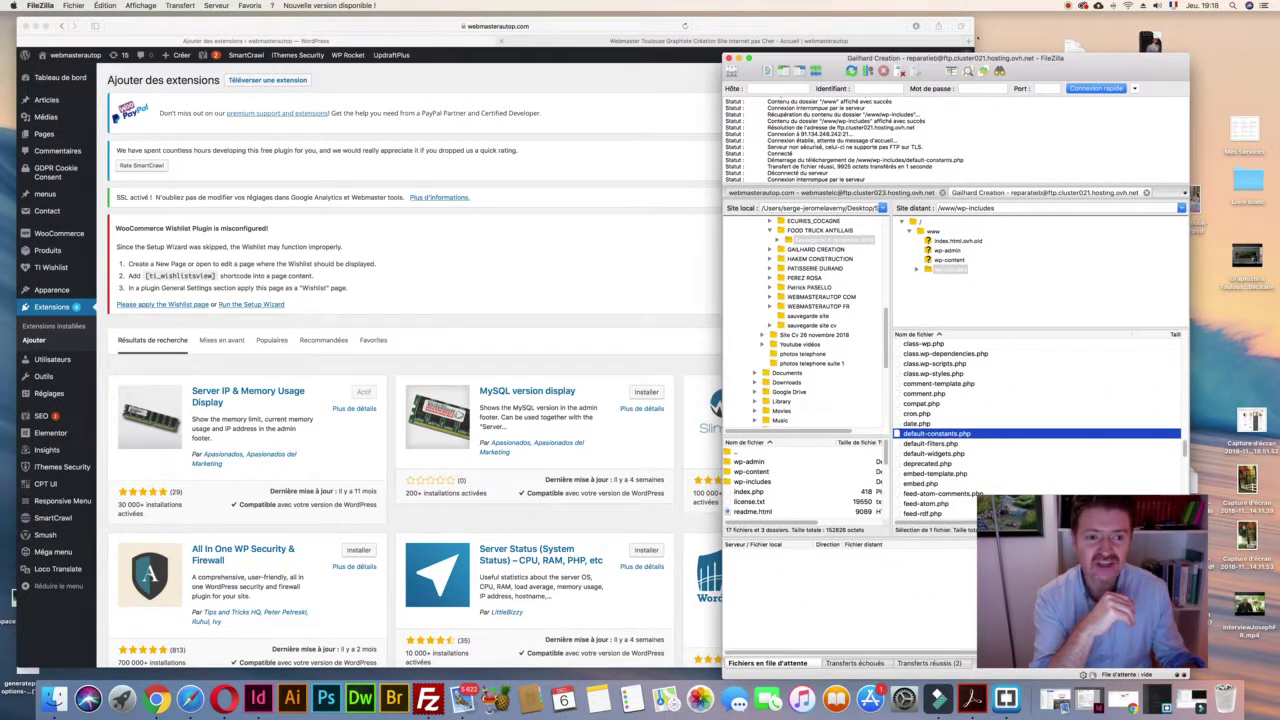
- Switch back to Safari and open the FileZilla project website, filezilla-project.org, in a new tab
{"action": "left_click", "coordinate": [640, 264]}
{"action": "key", "text": "super+t"}
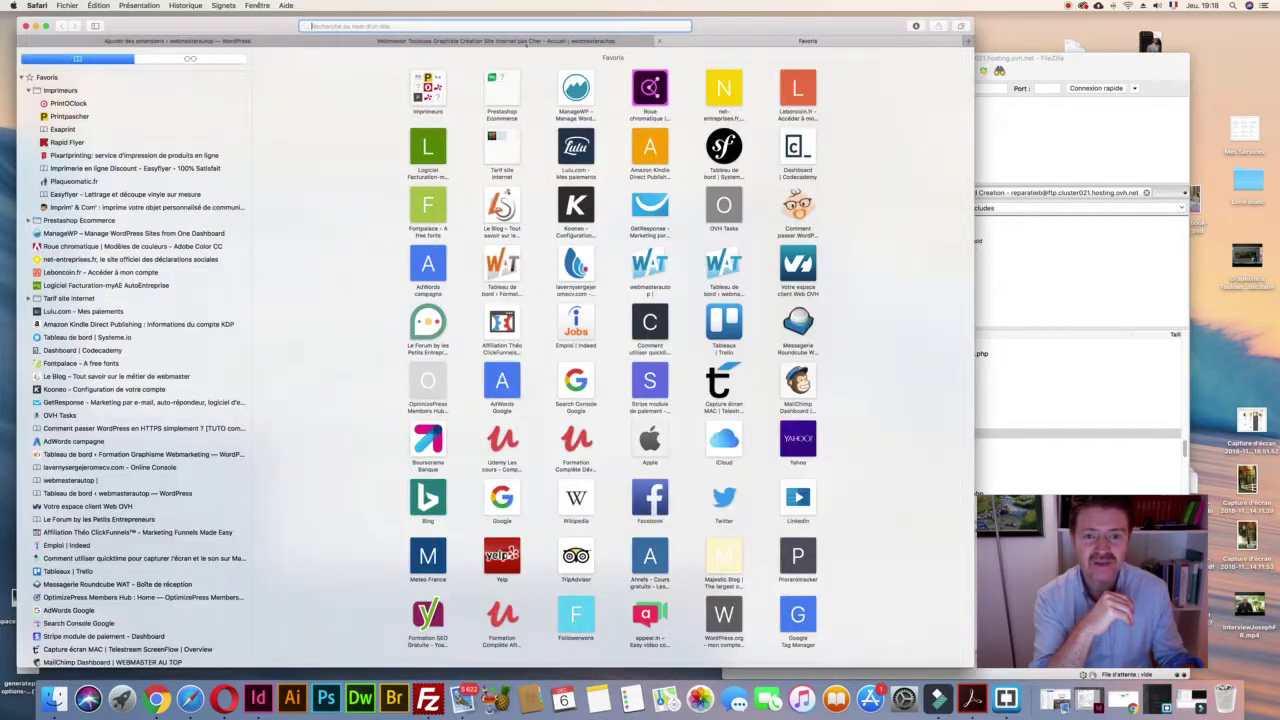
{"action": "type", "text": "fi"}
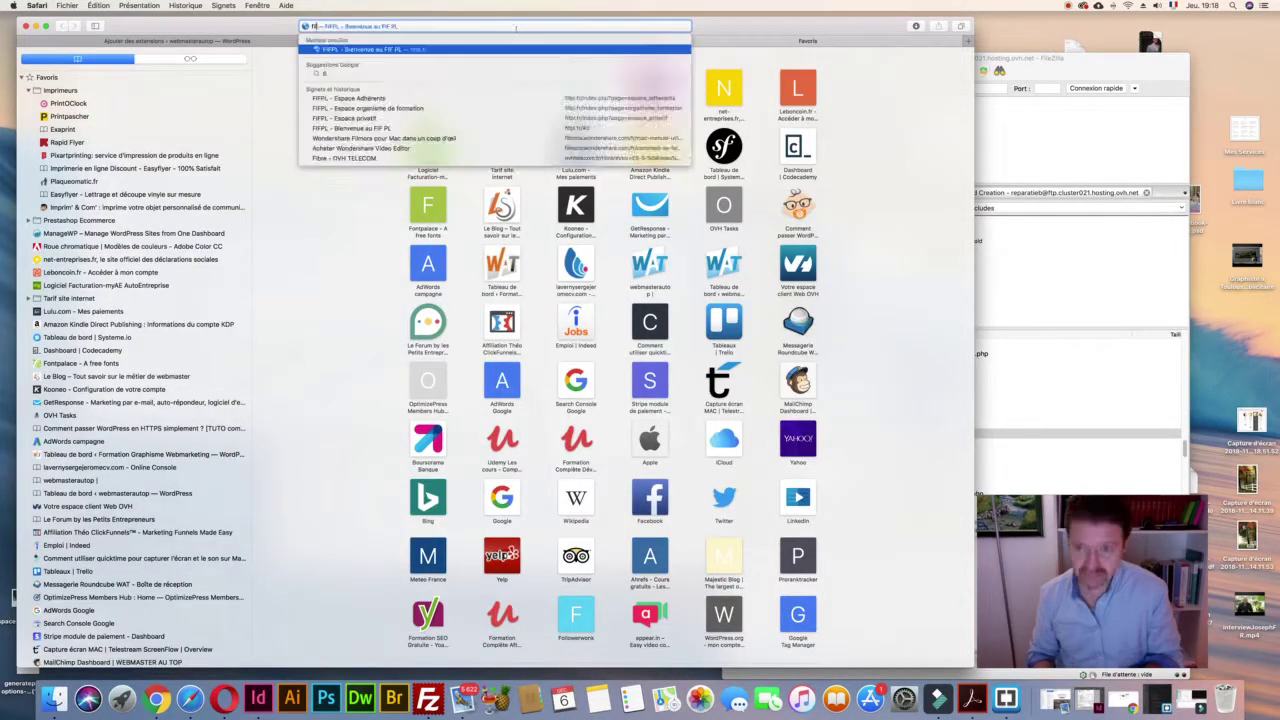
{"action": "type", "text": "lezilla"}
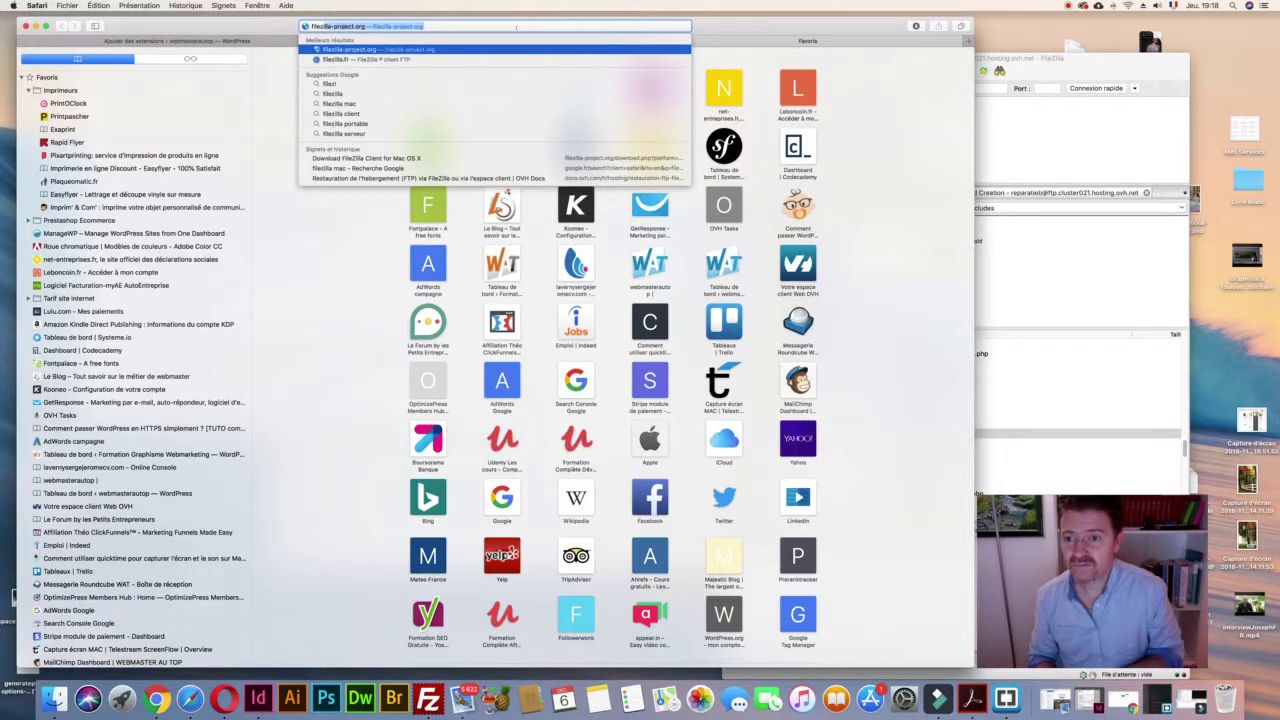
{"action": "key", "text": "Return"}
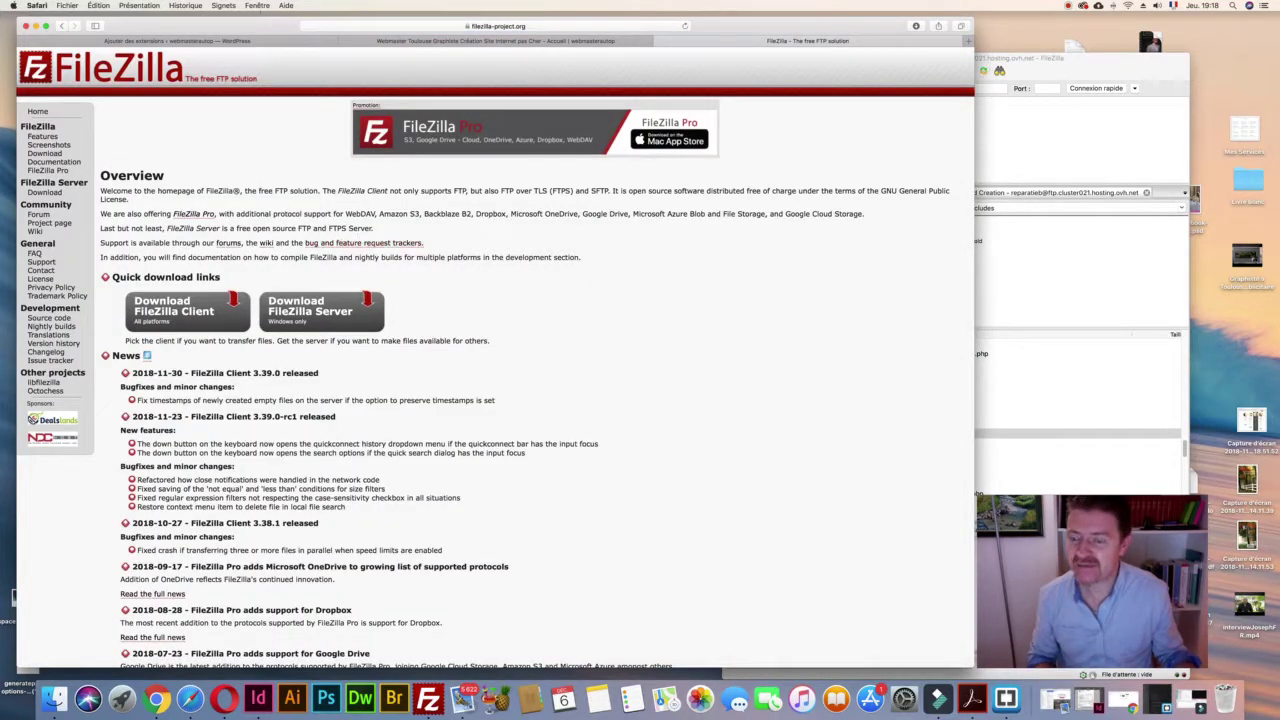
- Shift and slightly widen the browser window showing the FileZilla website, and minimise it
{"action": "mouse_move", "coordinate": [208, 18]}
{"action": "left_mouse_down"}
{"action": "mouse_move", "coordinate": [600, 173]}
{"action": "mouse_move", "coordinate": [255, 20]}
{"action": "mouse_move", "coordinate": [192, 14]}
{"action": "left_mouse_up"}
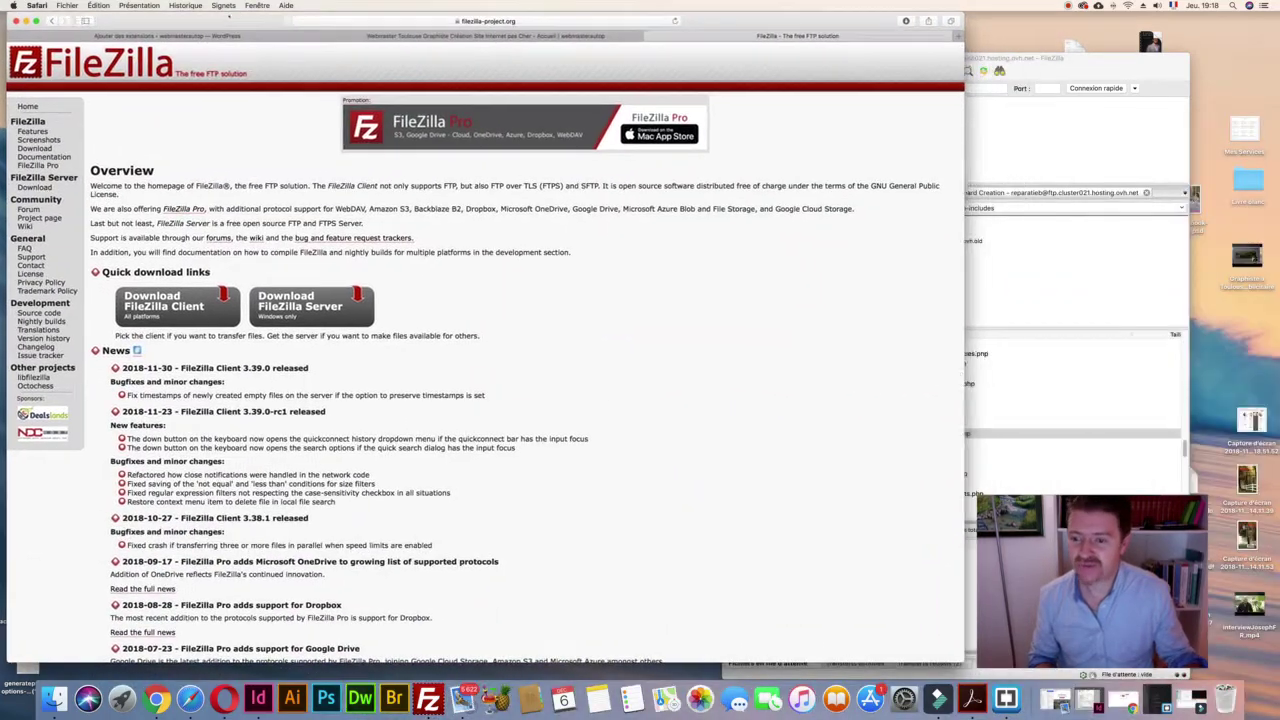
{"action": "left_click_drag", "start_coordinate": [958, 300], "coordinate": [985, 300]}
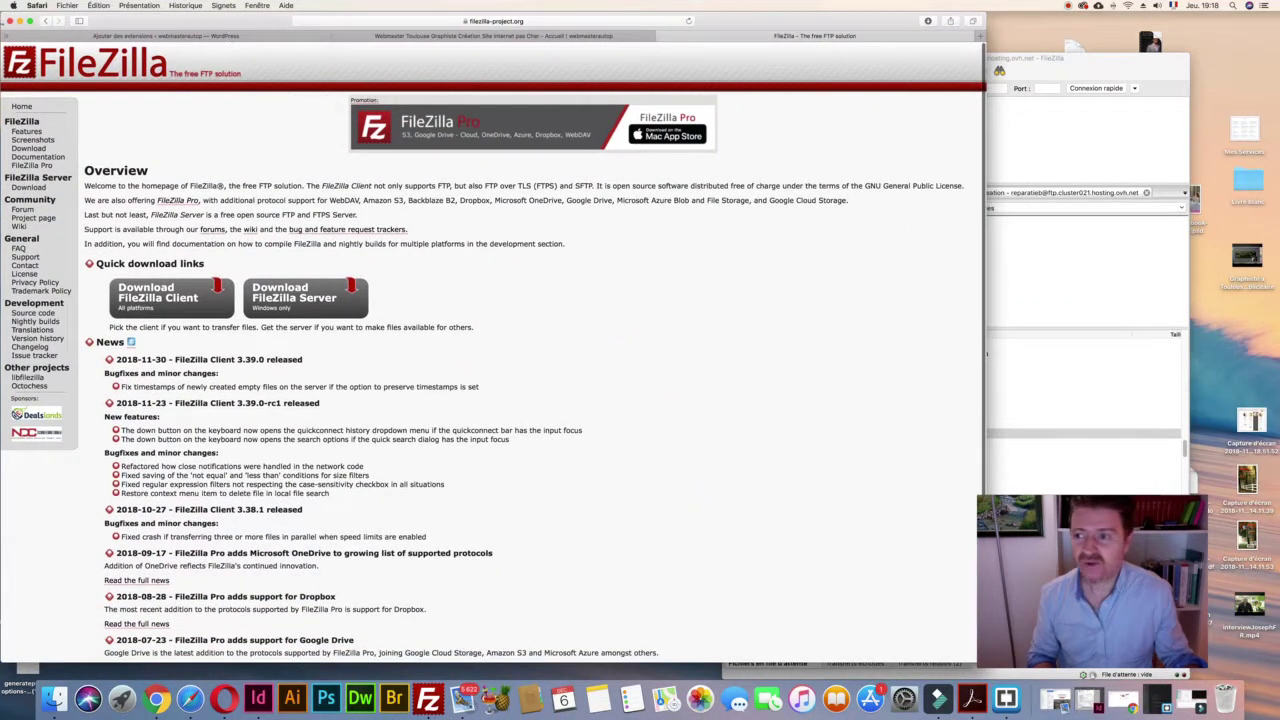
{"action": "key", "text": "super+m"}
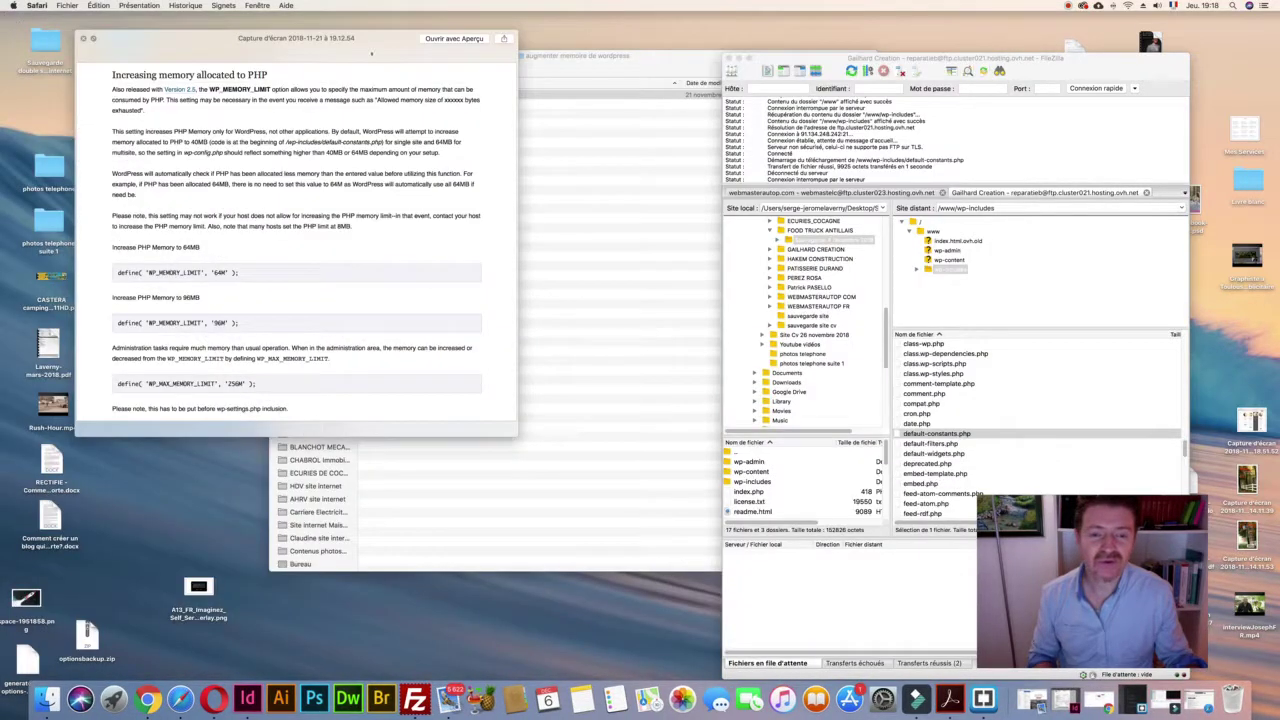
- Switch to FileZilla and connect to the saved site Carriere electricite through the Site Manager, establishing the connection in a new tab
{"action": "left_click_drag", "start_coordinate": [773, 57], "coordinate": [769, 46]}
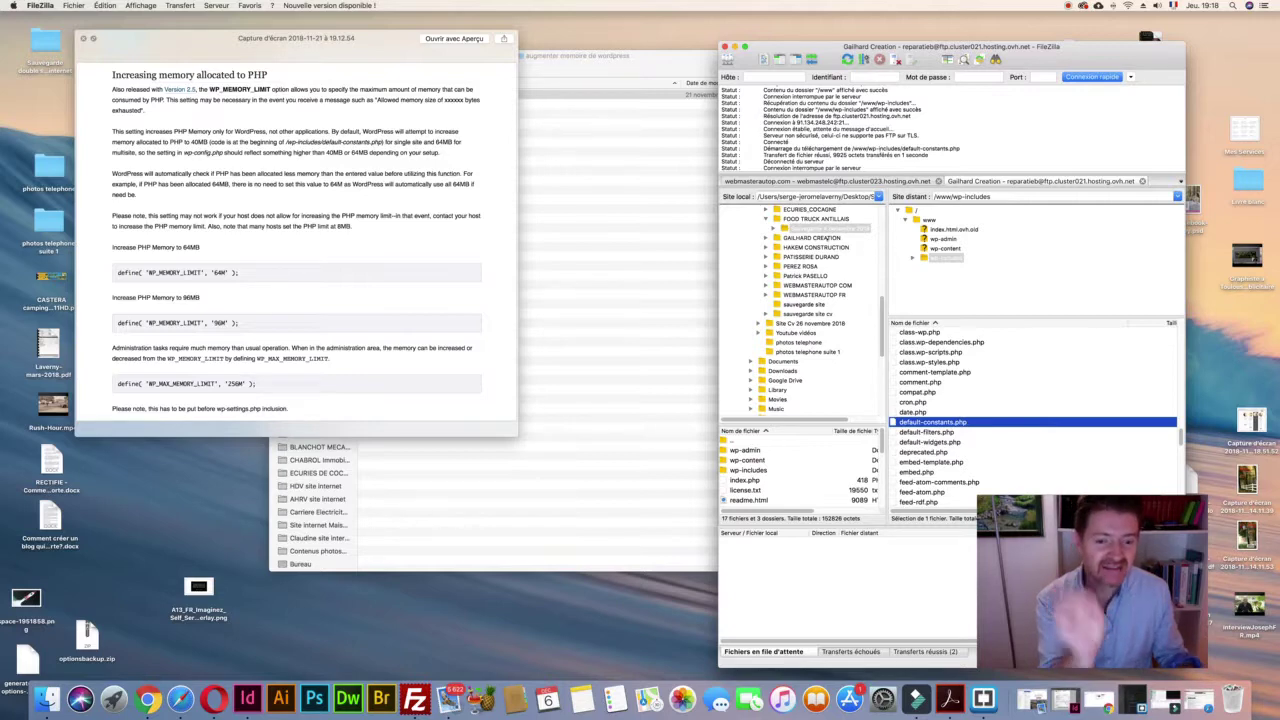
{"action": "scroll", "coordinate": [827, 239], "scroll_direction": "up", "scroll_amount": 10}
{"action": "scroll", "coordinate": [827, 239], "scroll_direction": "down", "scroll_amount": 8}
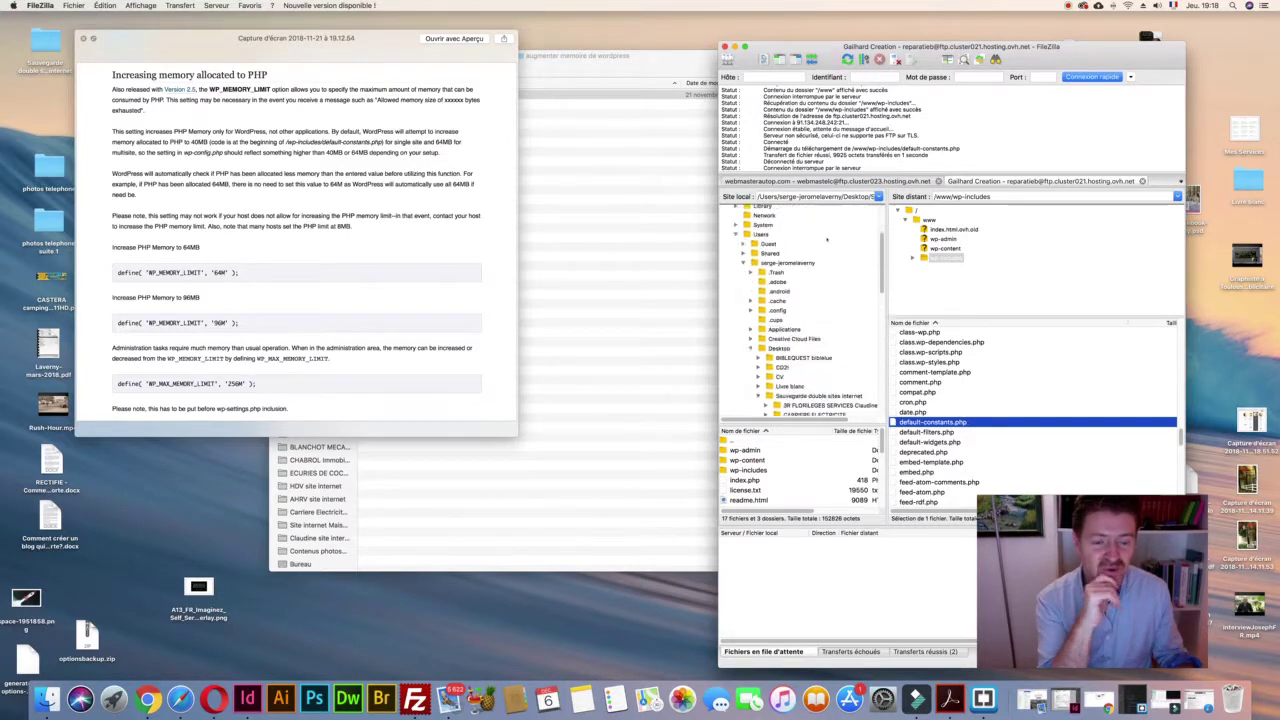
{"action": "left_click_drag", "start_coordinate": [892, 46], "coordinate": [900, 31]}
{"action": "scroll", "coordinate": [848, 338], "scroll_direction": "up", "scroll_amount": 8}
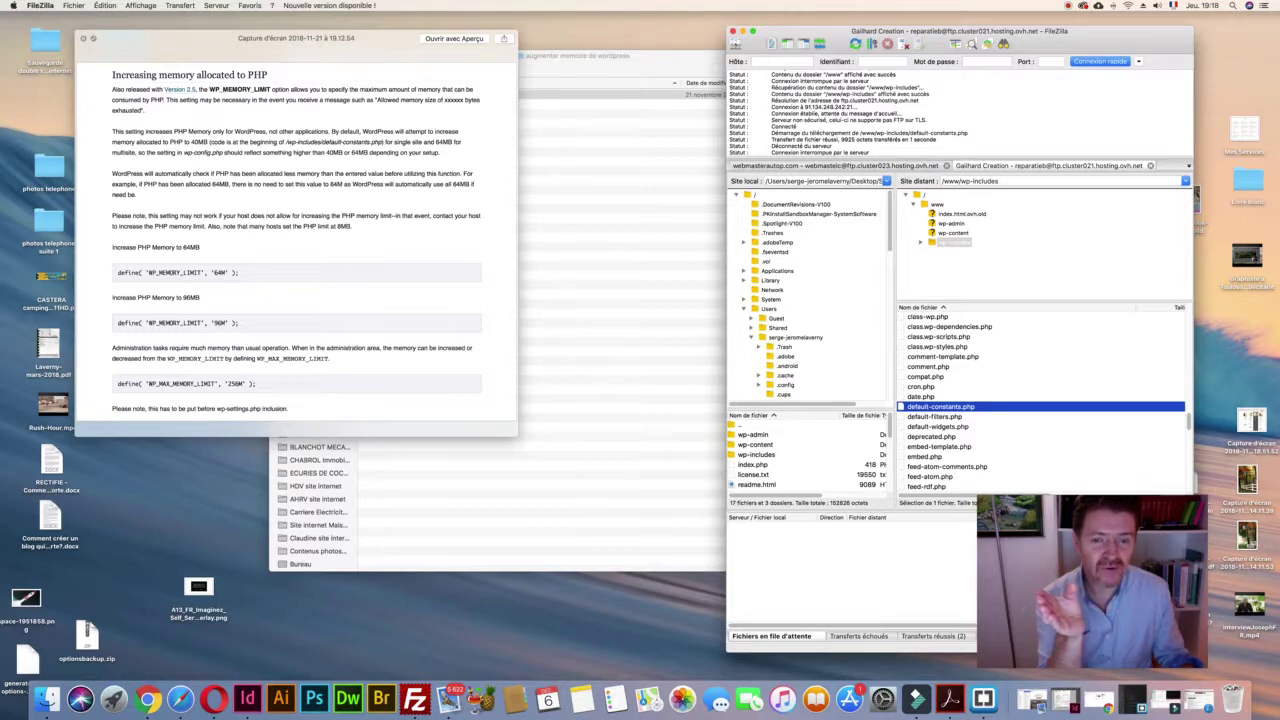
{"action": "key", "text": "super+s"}
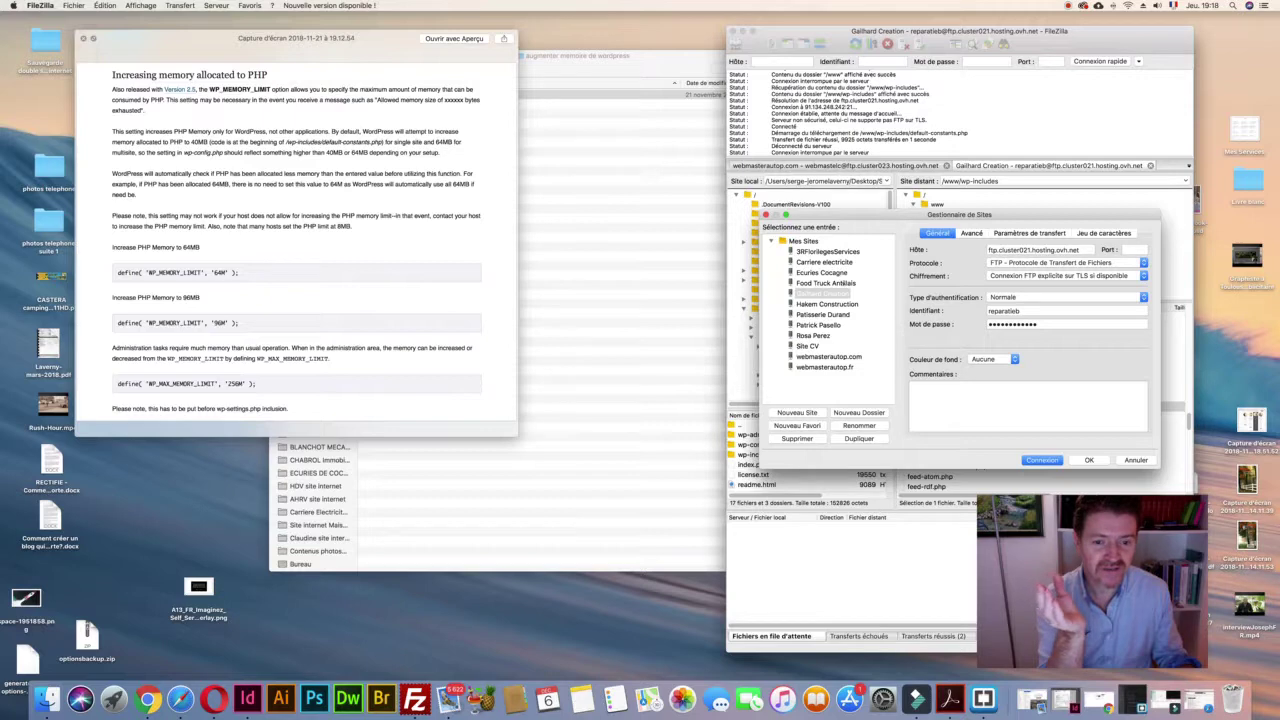
{"action": "left_click", "coordinate": [824, 262]}
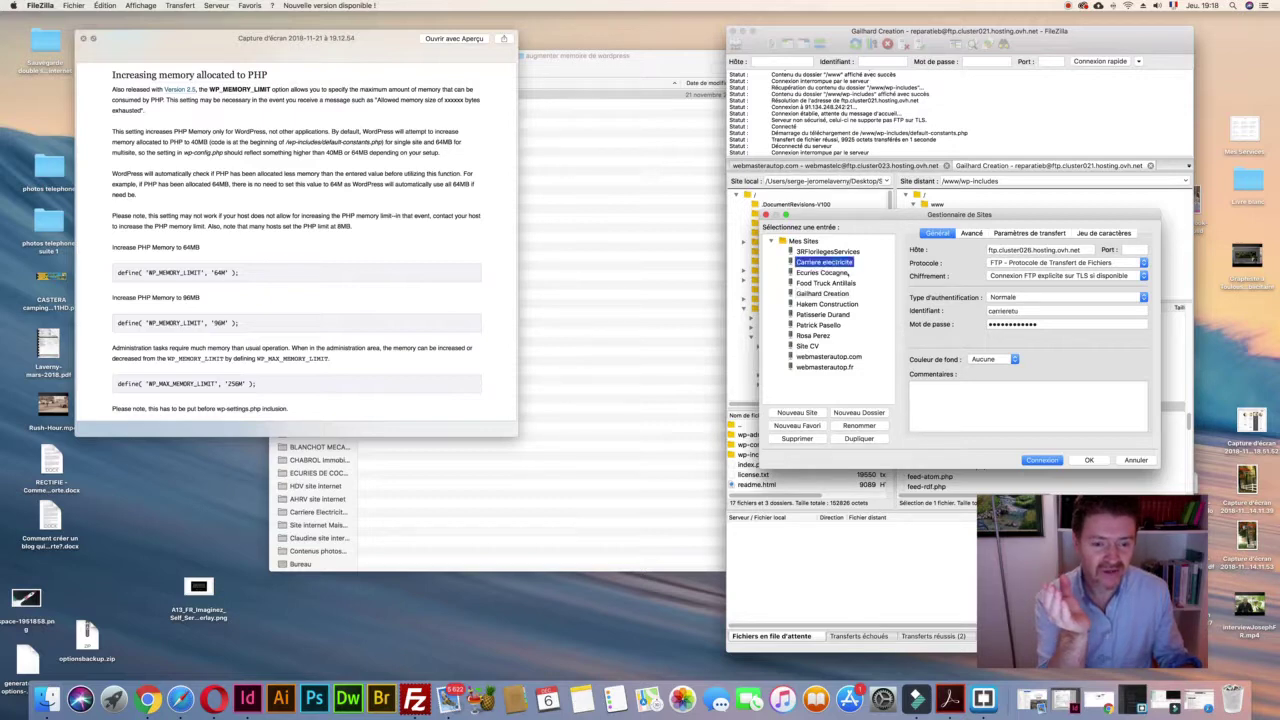
{"action": "key", "text": "Return"}
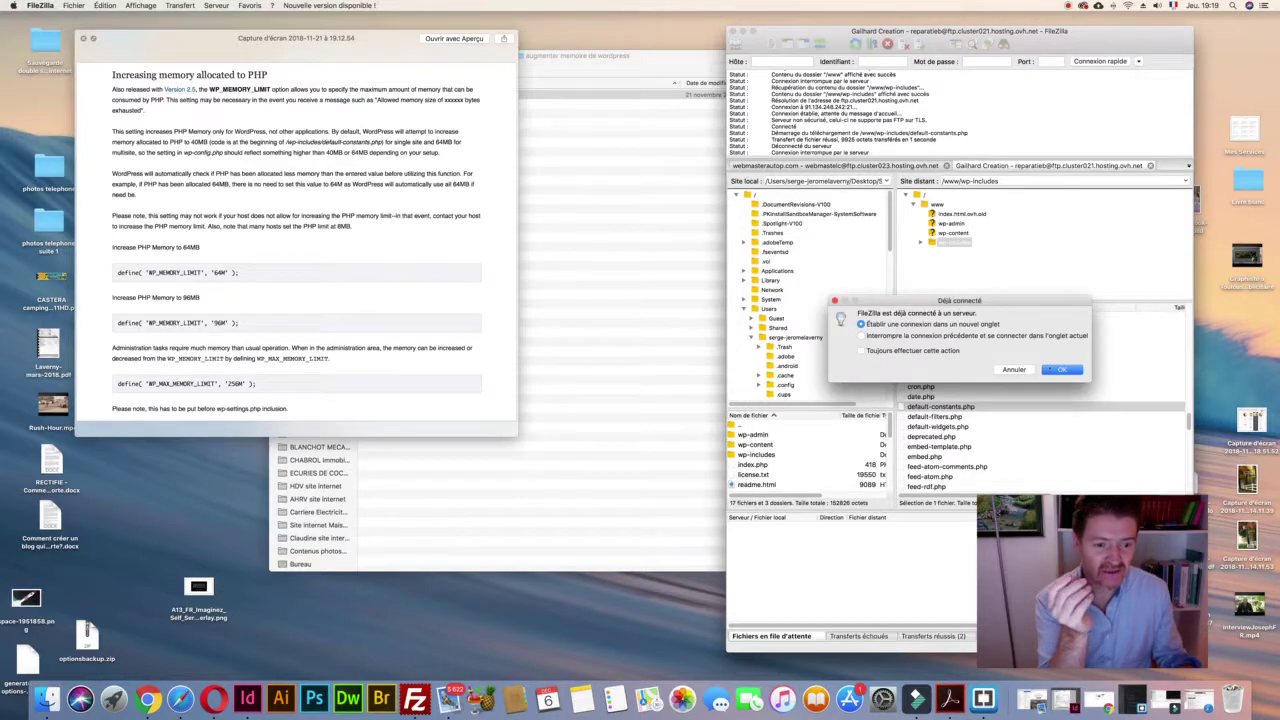
{"action": "left_click", "coordinate": [1052, 369]}
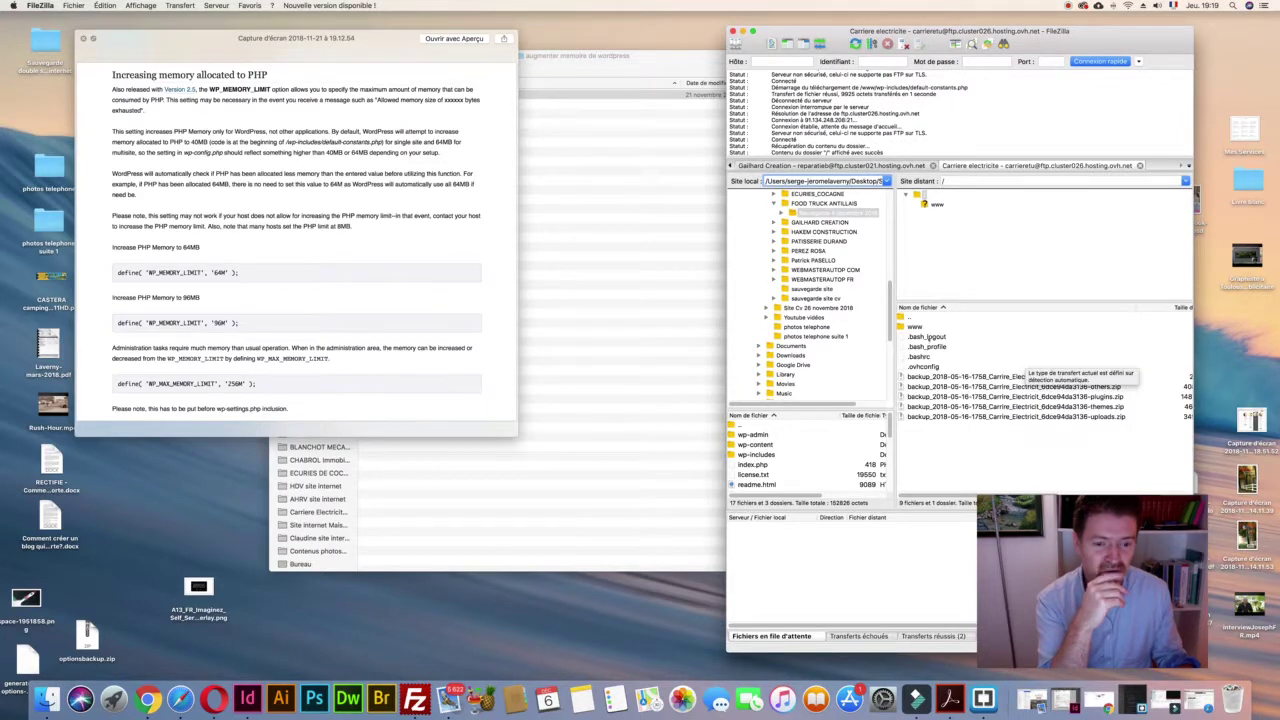
- Browse the remote server to the /www/wp-includes folder and select the file default-constants.php
{"action": "double_click", "coordinate": [914, 326]}
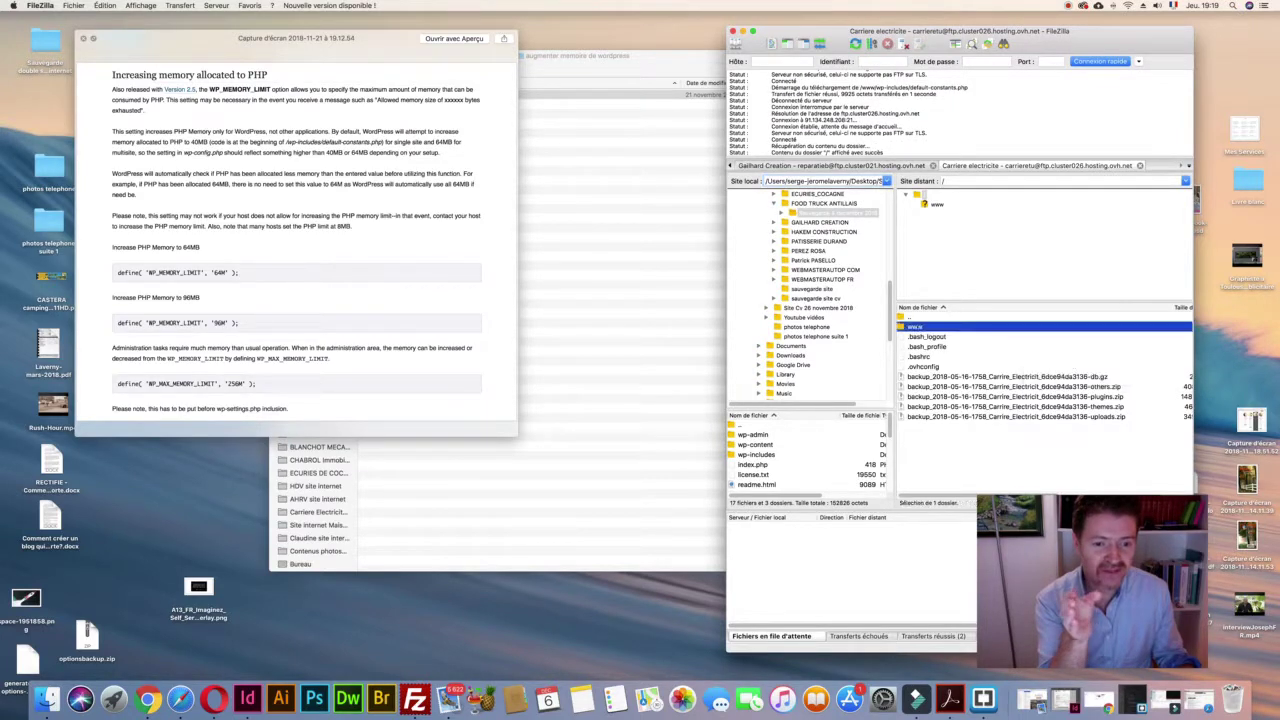
{"action": "left_click_drag", "start_coordinate": [1000, 31], "coordinate": [941, 27]}
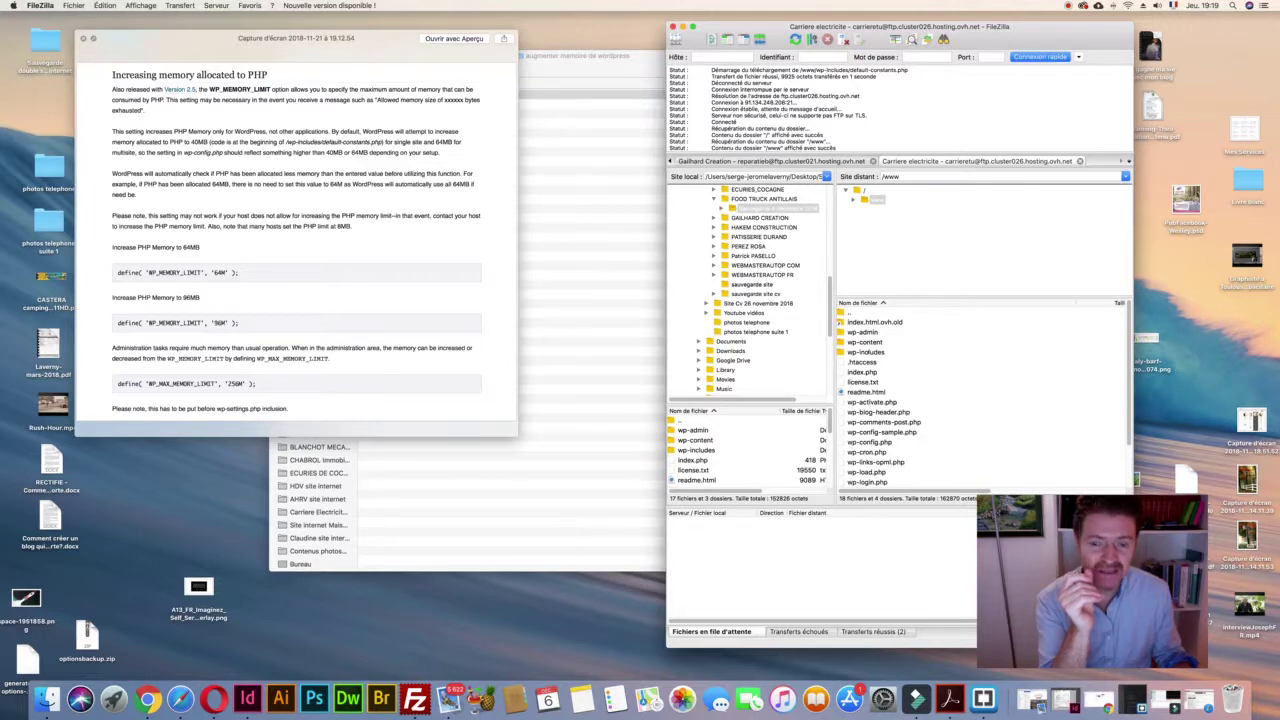
{"action": "double_click", "coordinate": [866, 352]}
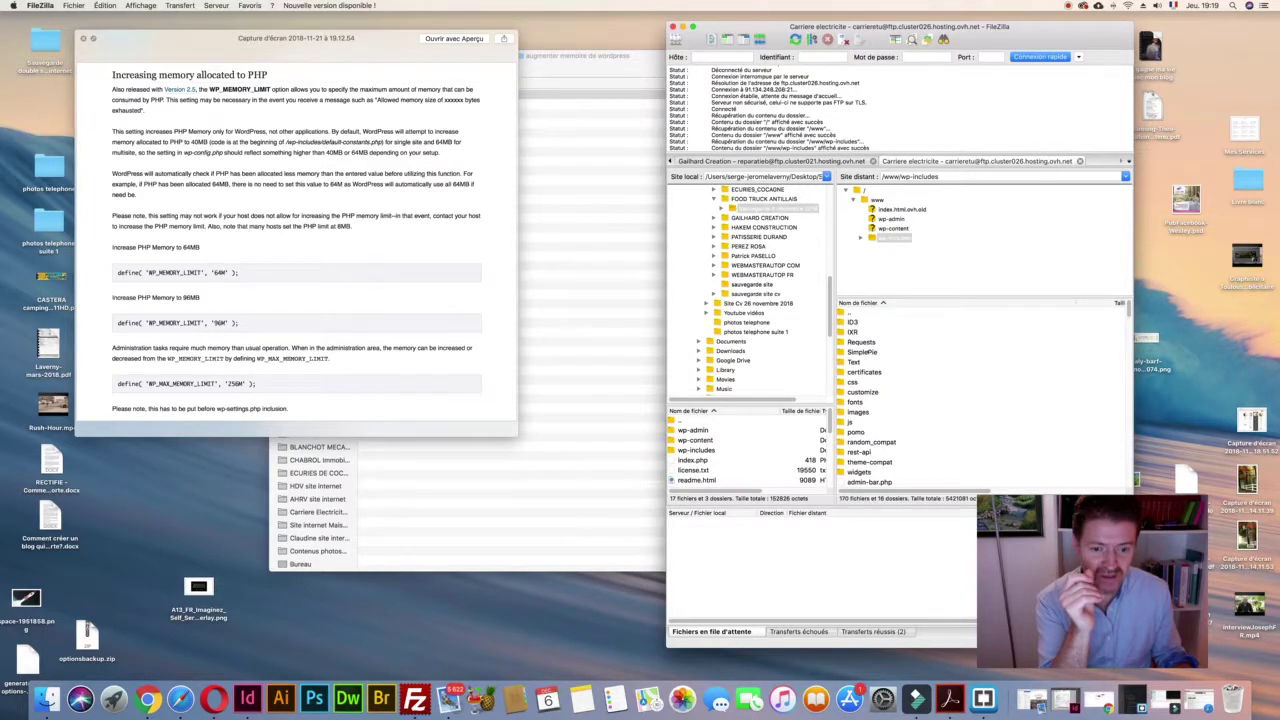
{"action": "scroll", "coordinate": [980, 400], "scroll_direction": "down", "scroll_amount": 2}
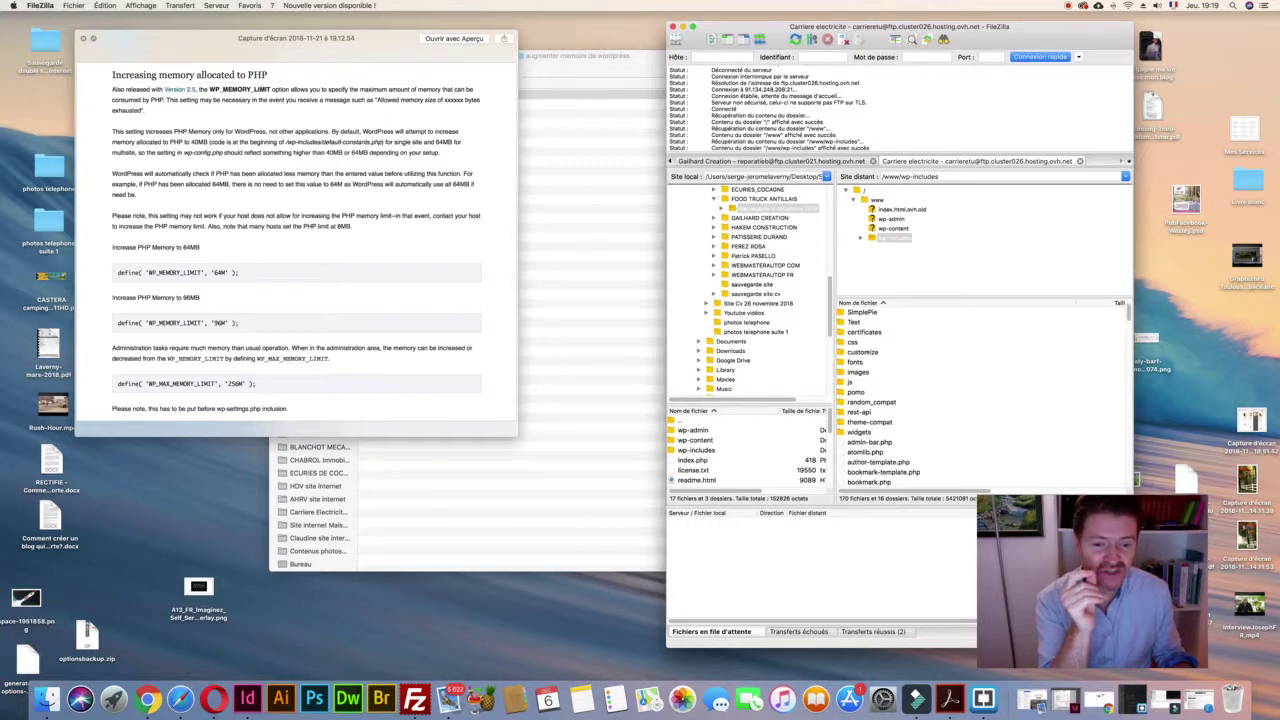
{"action": "scroll", "coordinate": [980, 400], "scroll_direction": "down", "scroll_amount": 4}
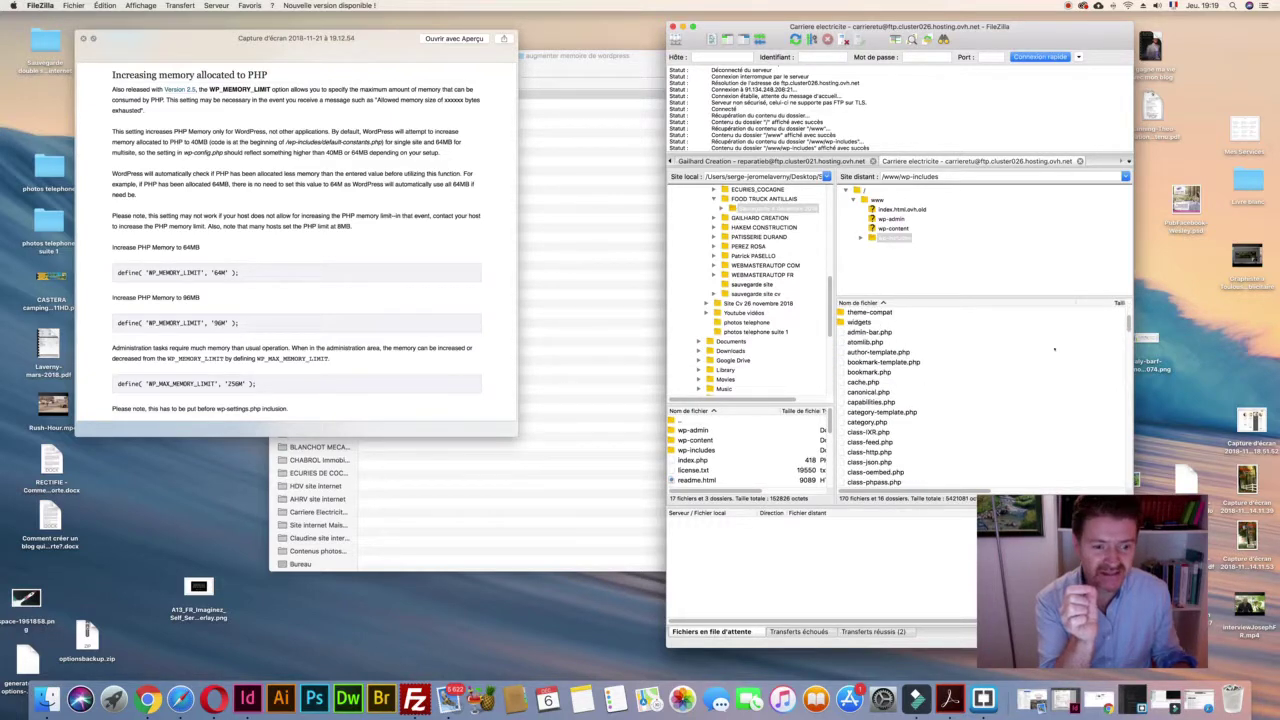
{"action": "scroll", "coordinate": [907, 374], "scroll_direction": "down", "scroll_amount": 8}
{"action": "scroll", "coordinate": [1110, 421], "scroll_direction": "down", "scroll_amount": 10}
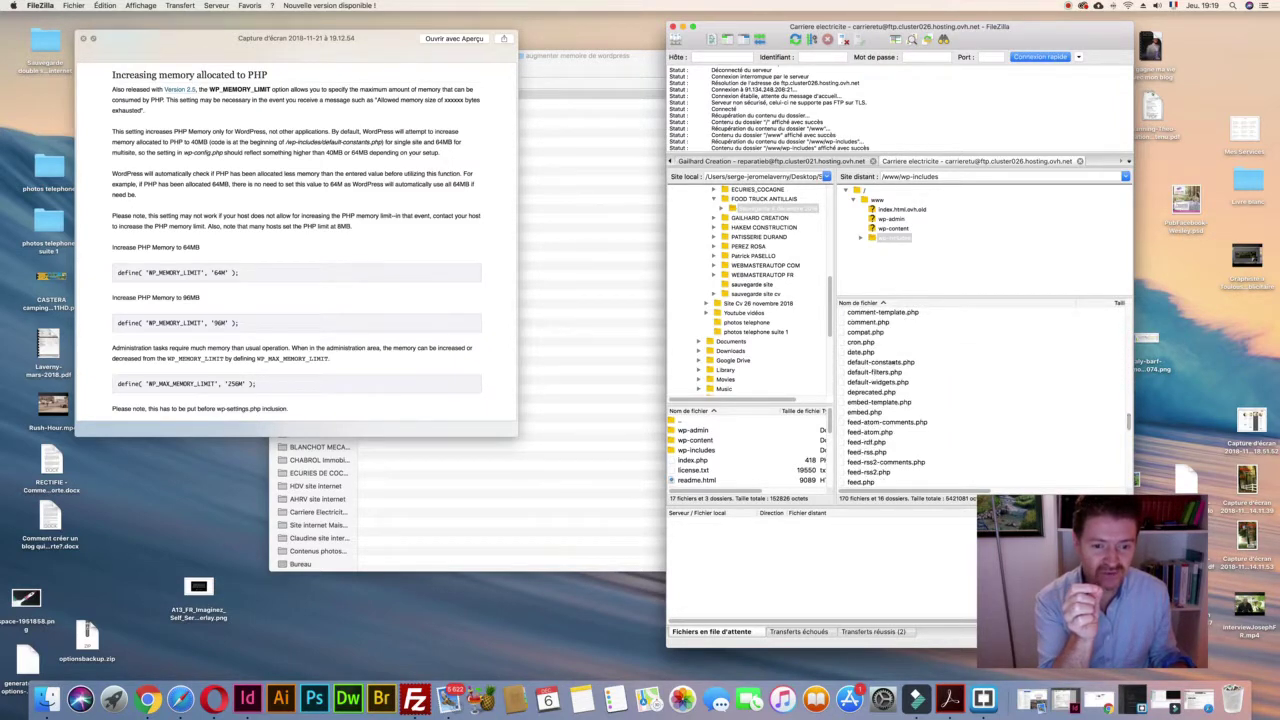
{"action": "left_click", "coordinate": [884, 362]}
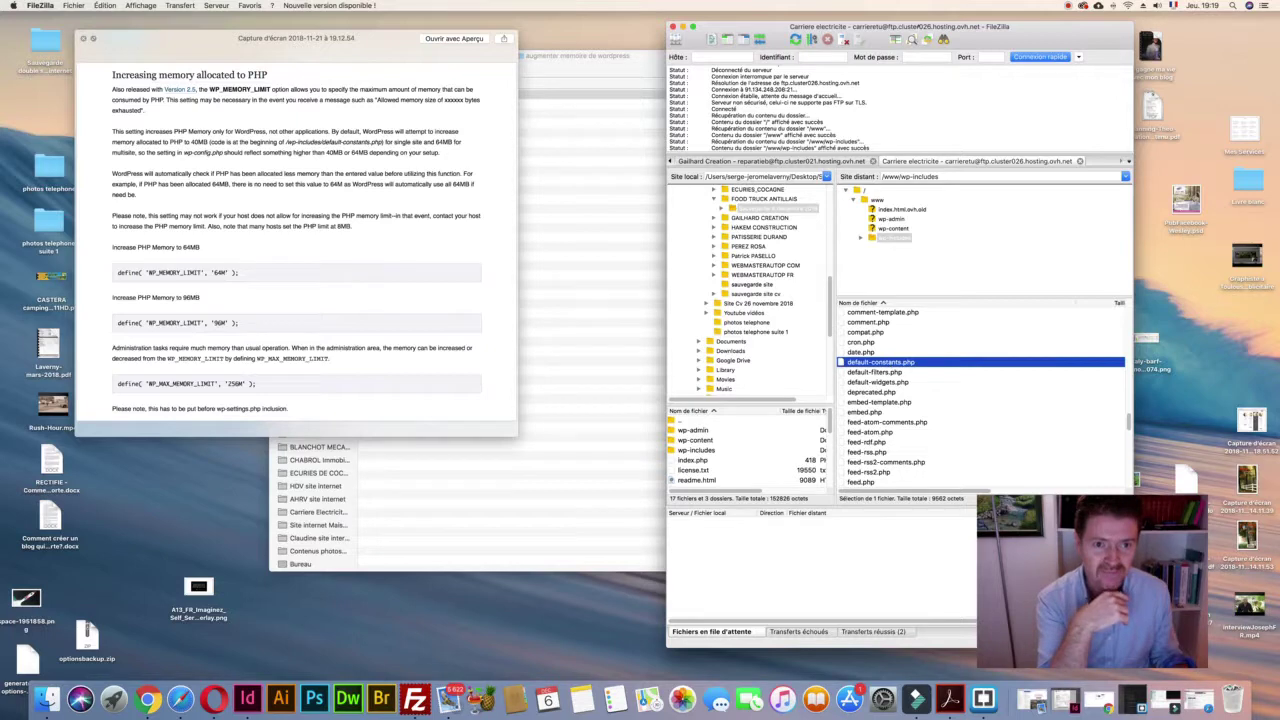
- Open the remote file default-constants.php for viewing and editing, and bring up its Brackets window
{"action": "left_click_drag", "start_coordinate": [1060, 27], "coordinate": [940, 28]}
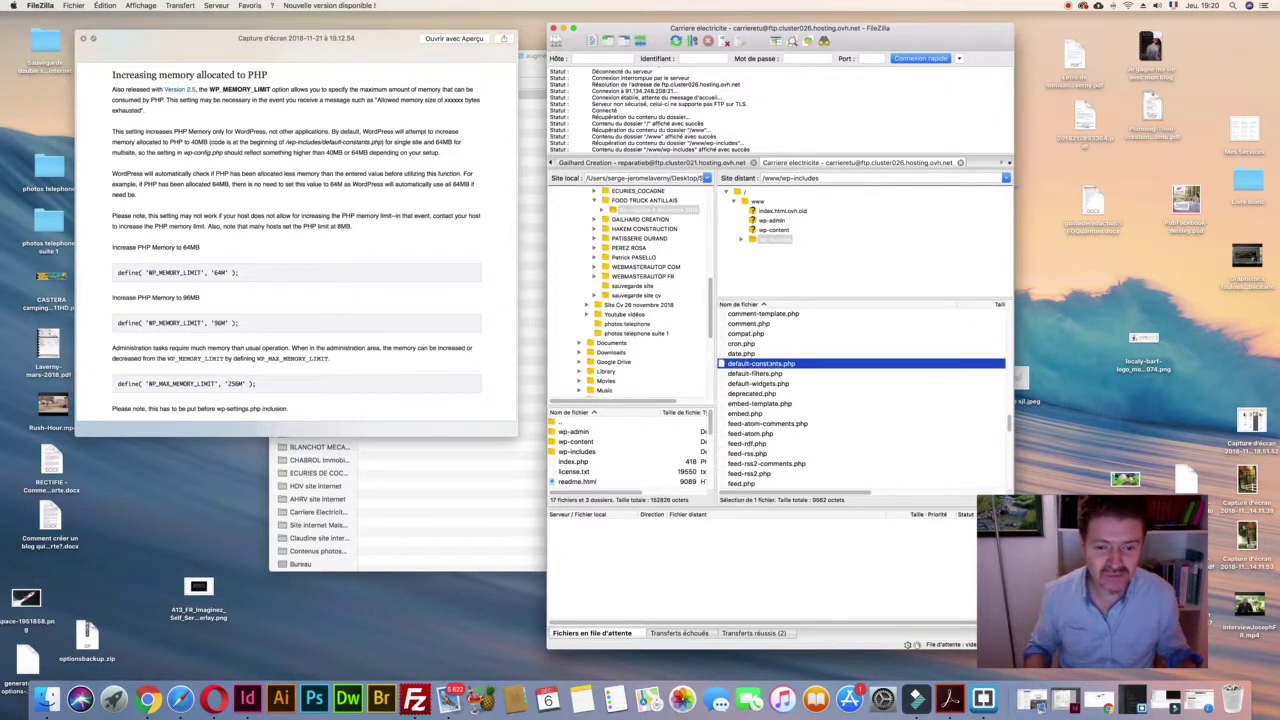
{"action": "right_click", "coordinate": [774, 363]}
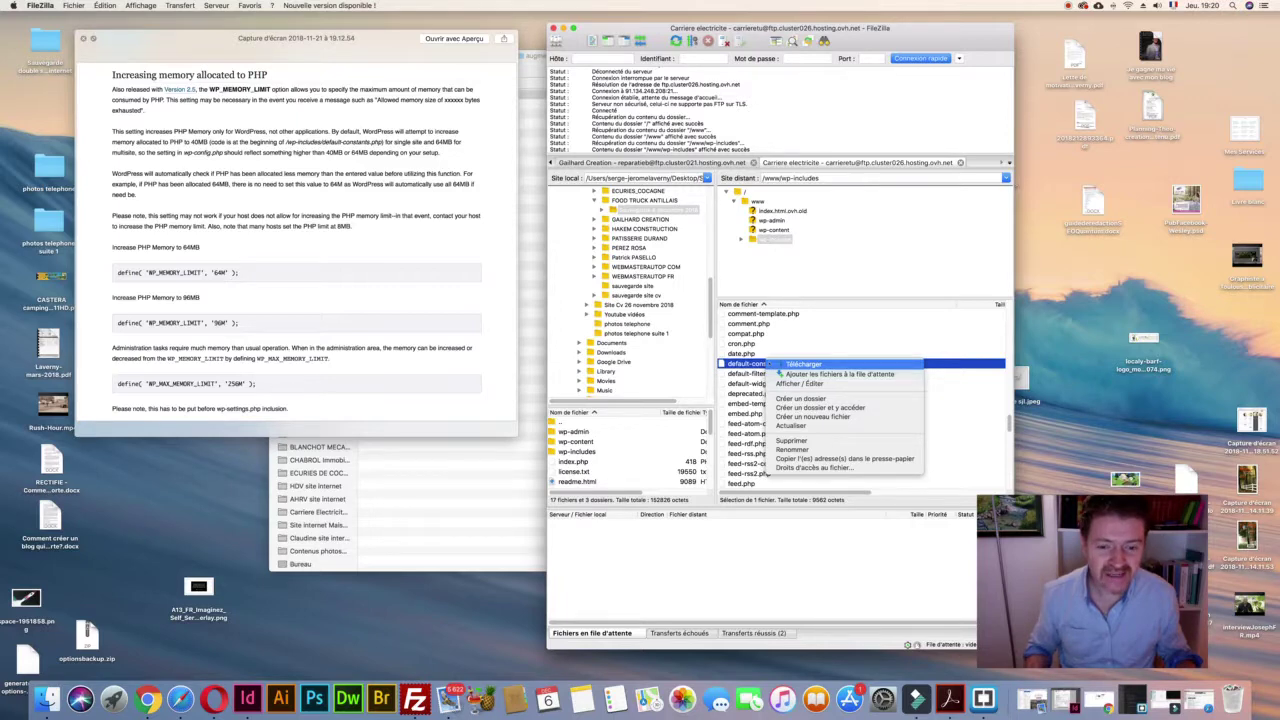
{"action": "key", "text": "Escape"}
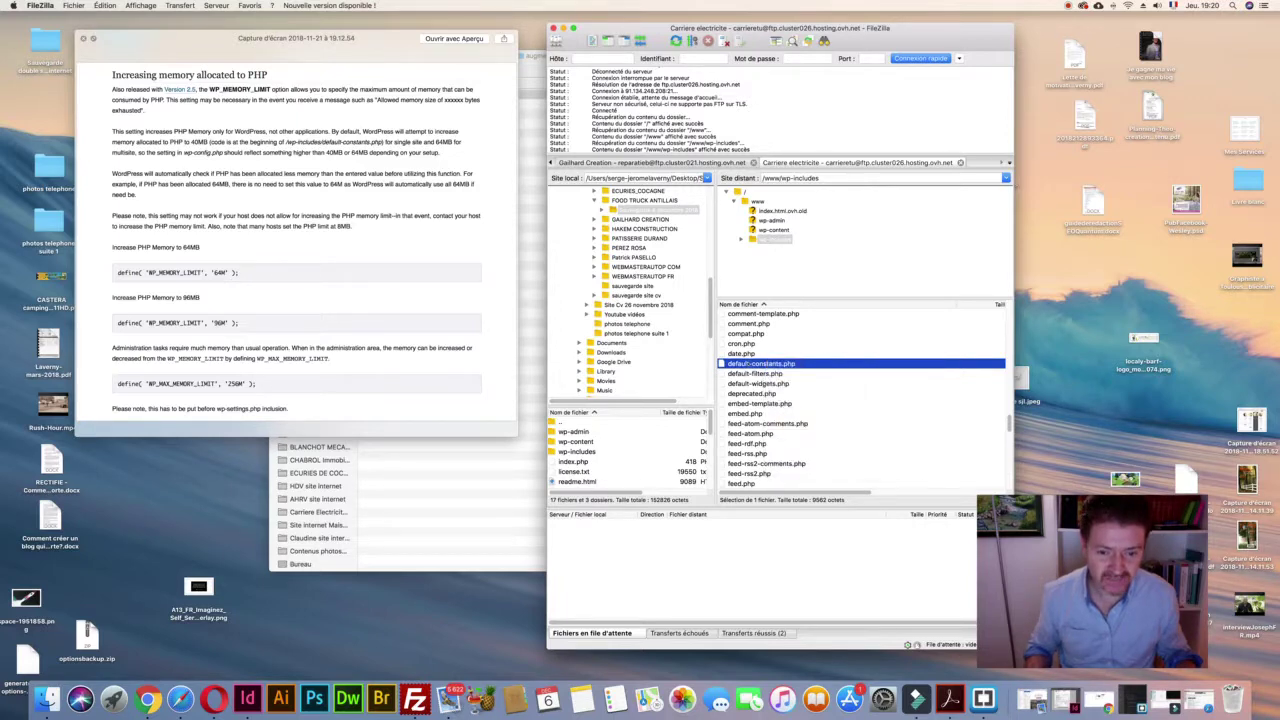
{"action": "right_click", "coordinate": [750, 363]}
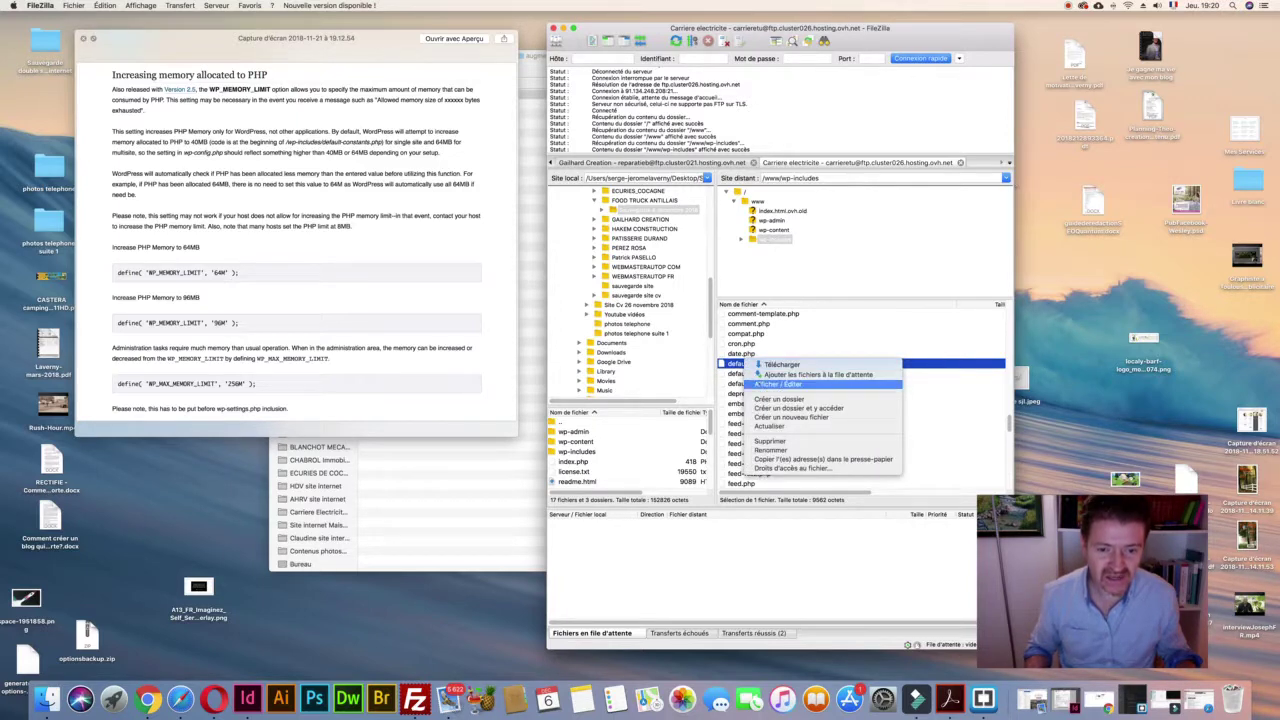
{"action": "left_click", "coordinate": [768, 364]}
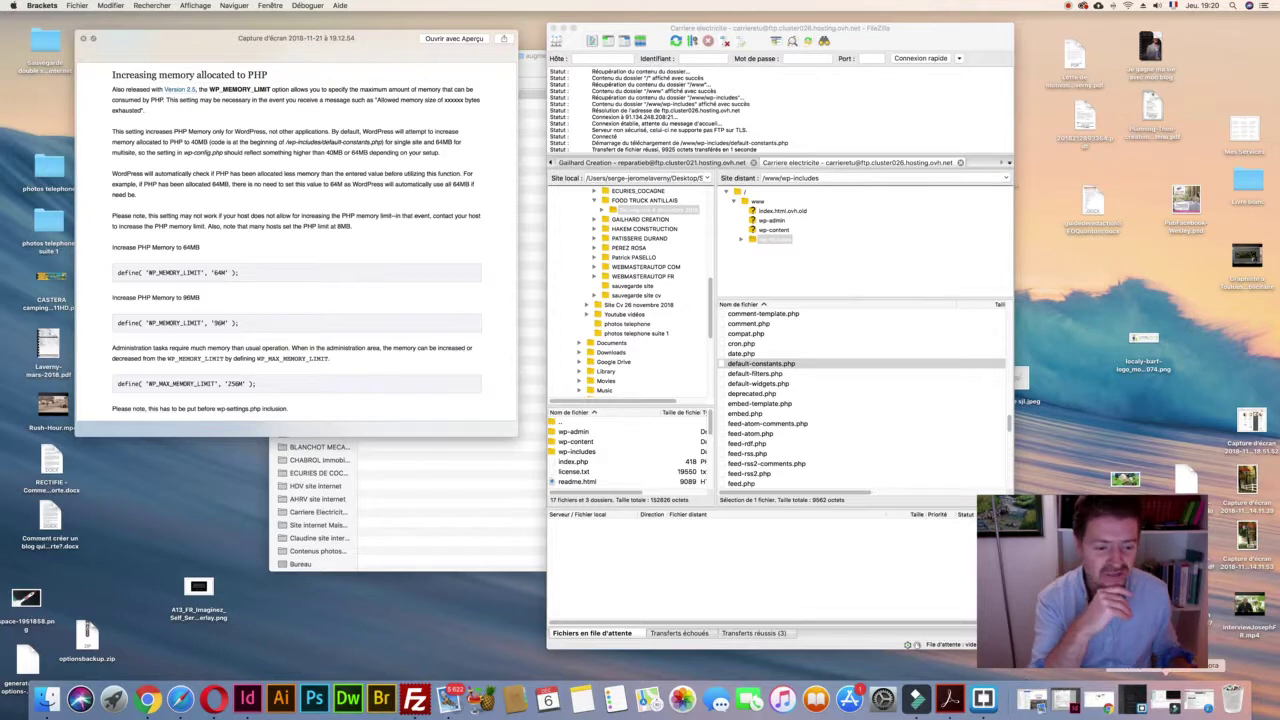
{"action": "left_click", "coordinate": [1133, 698]}
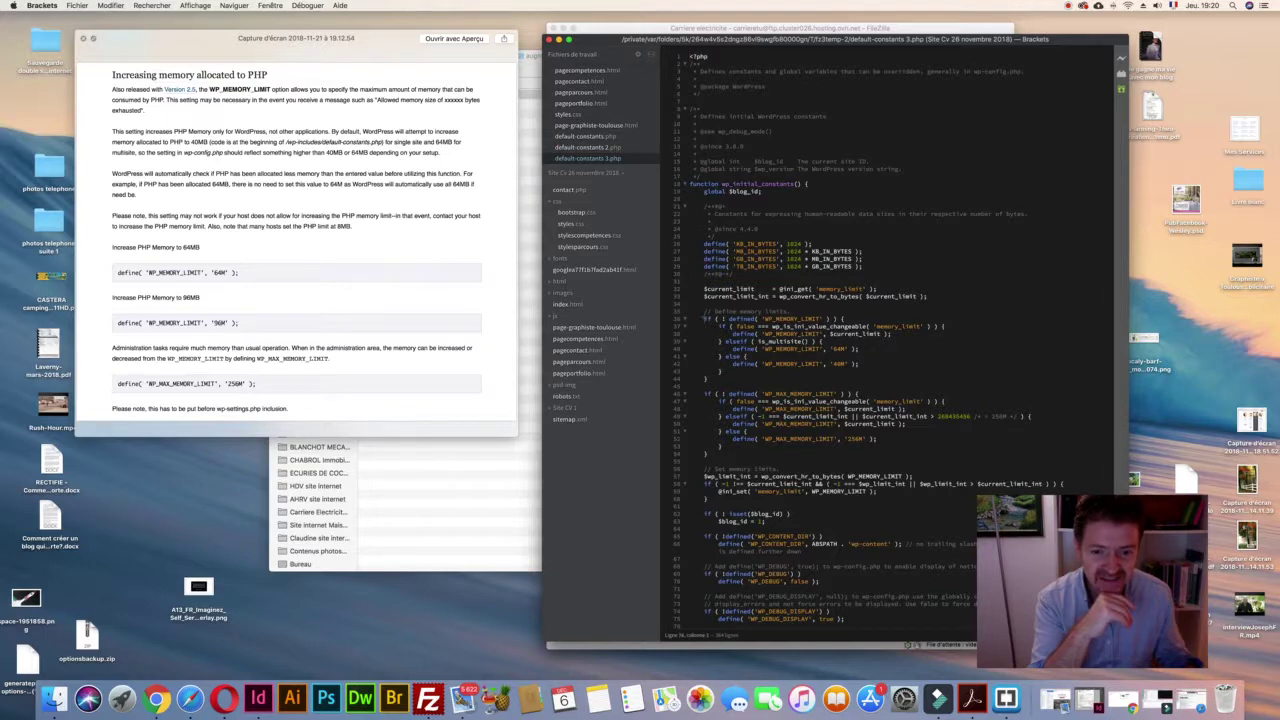
- In the "Define memory limits" block, set the WP_MEMORY_LIMIT value of the final else branch to 96M
{"action": "left_click_drag", "start_coordinate": [706, 318], "coordinate": [707, 379]}
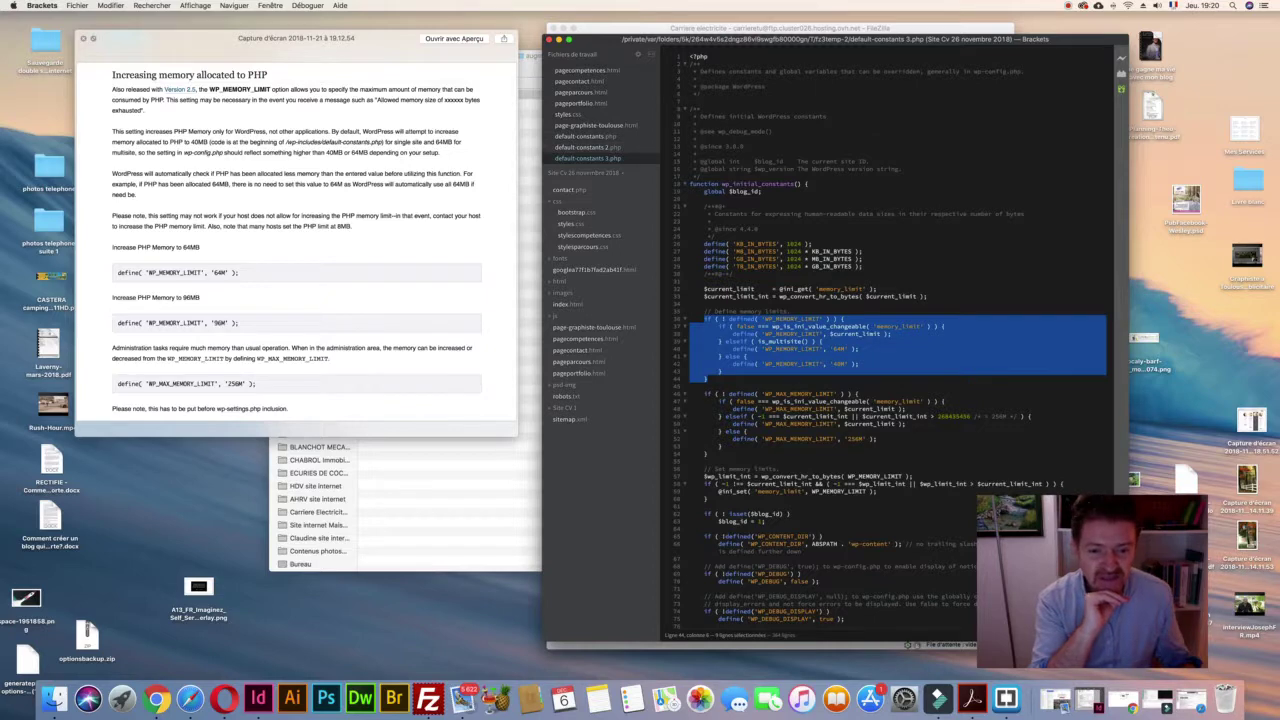
{"action": "left_click", "coordinate": [830, 363]}
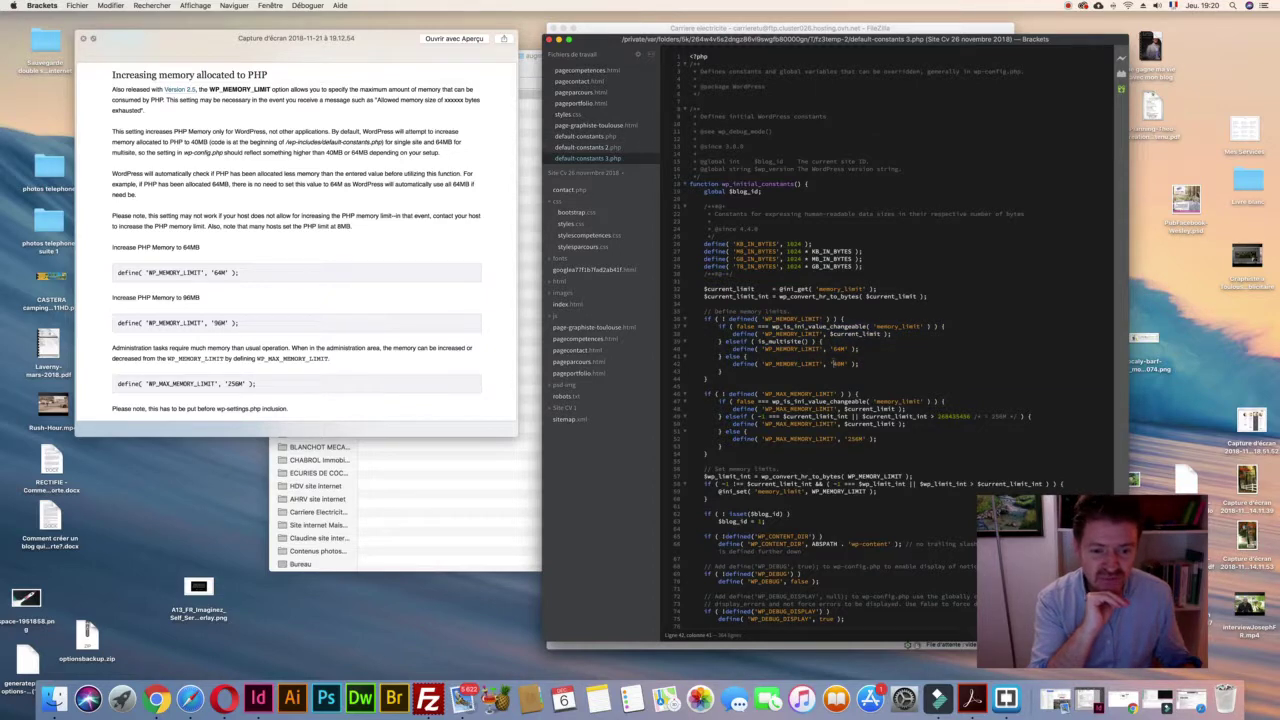
{"action": "double_click", "coordinate": [837, 363]}
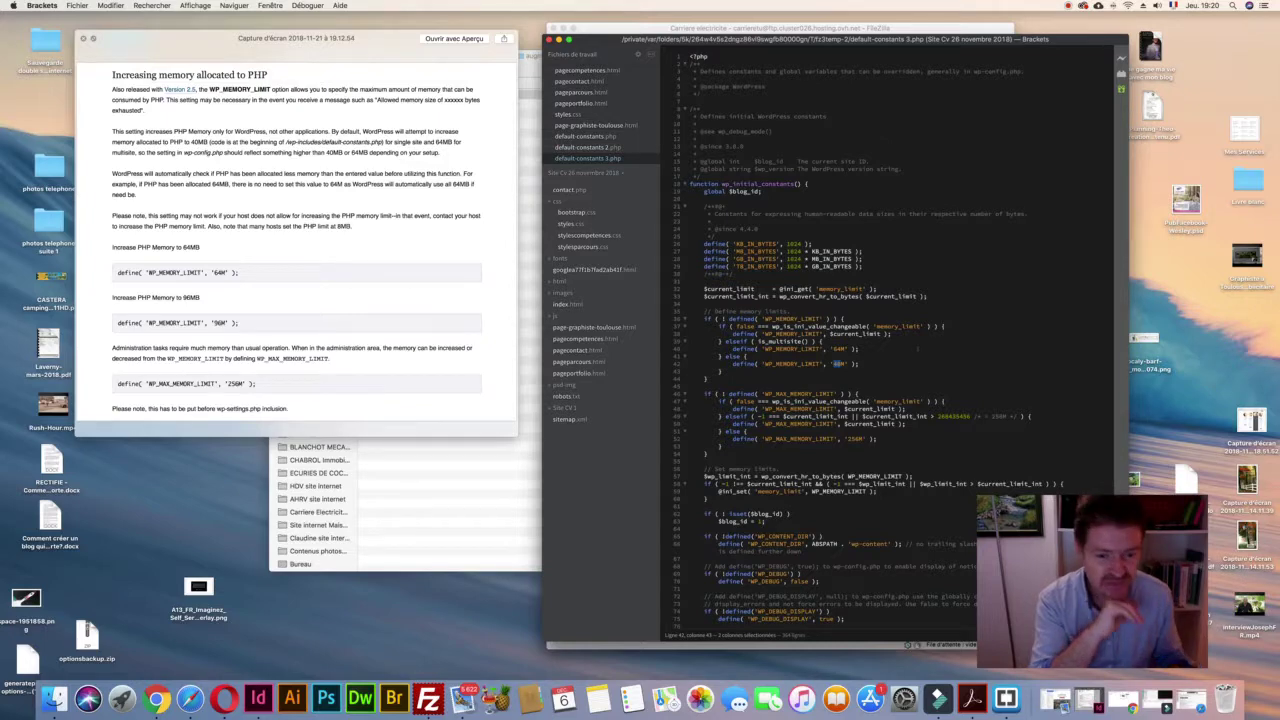
{"action": "type", "text": "96M"}
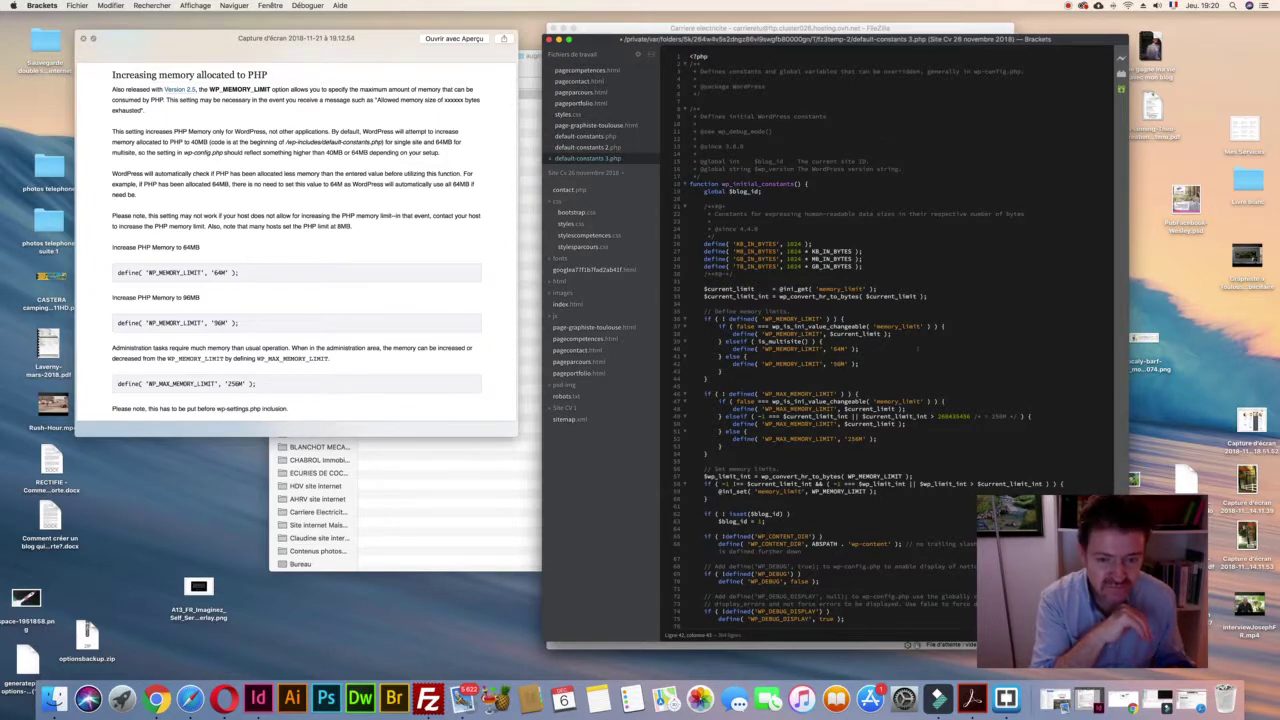
- Save the edited default-constants.php, switch to FileZilla and upload the modified file back to /www/wp-includes on the server
{"action": "double_click", "coordinate": [840, 363]}
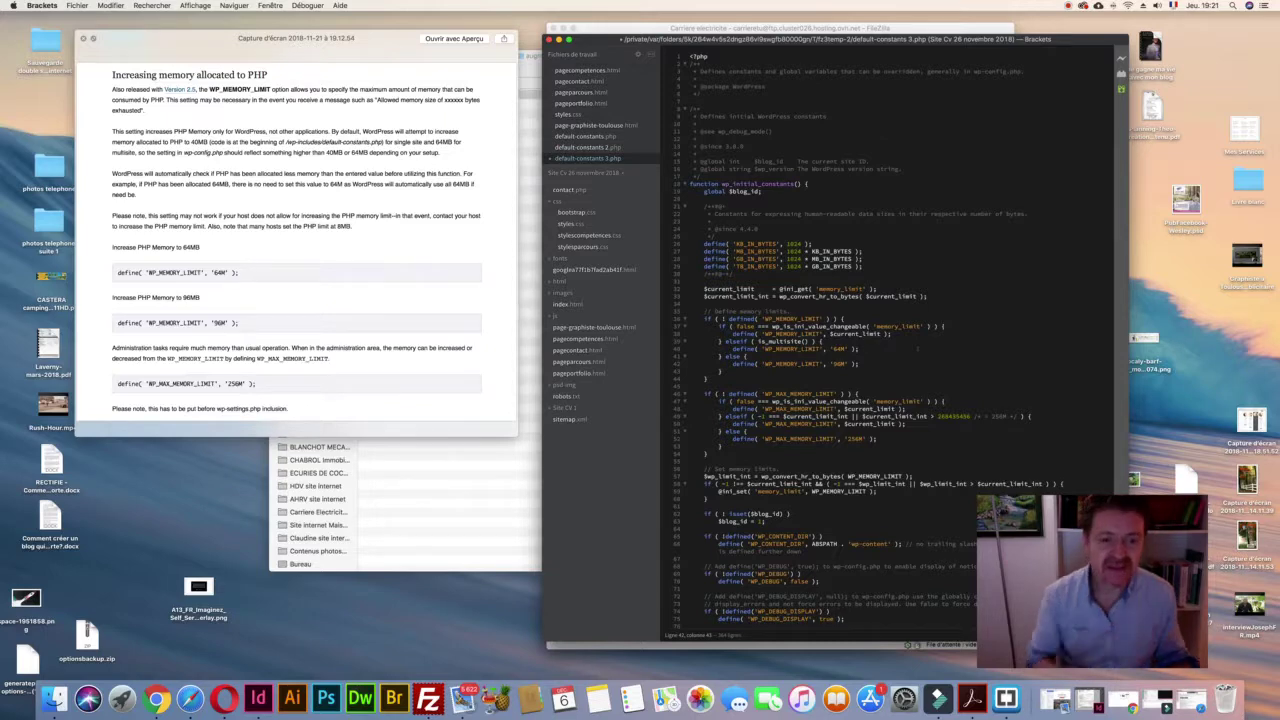
{"action": "left_click", "coordinate": [808, 147]}
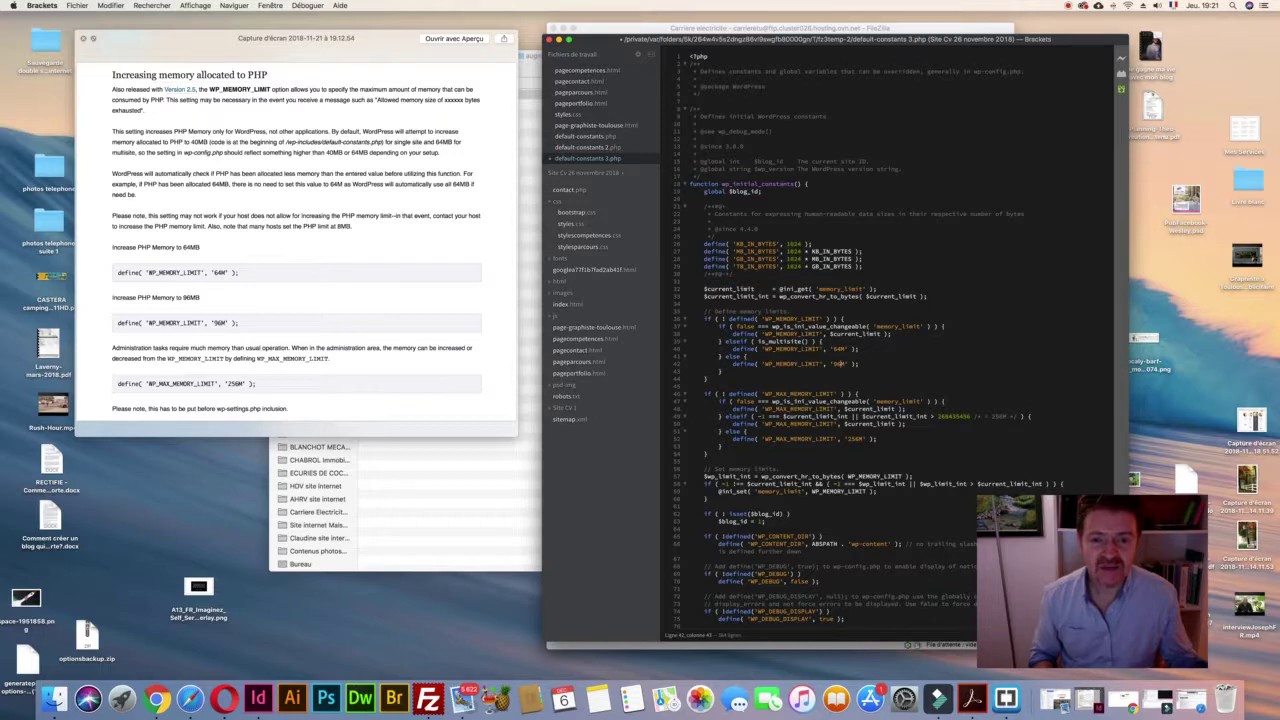
{"action": "key", "text": "super+s"}
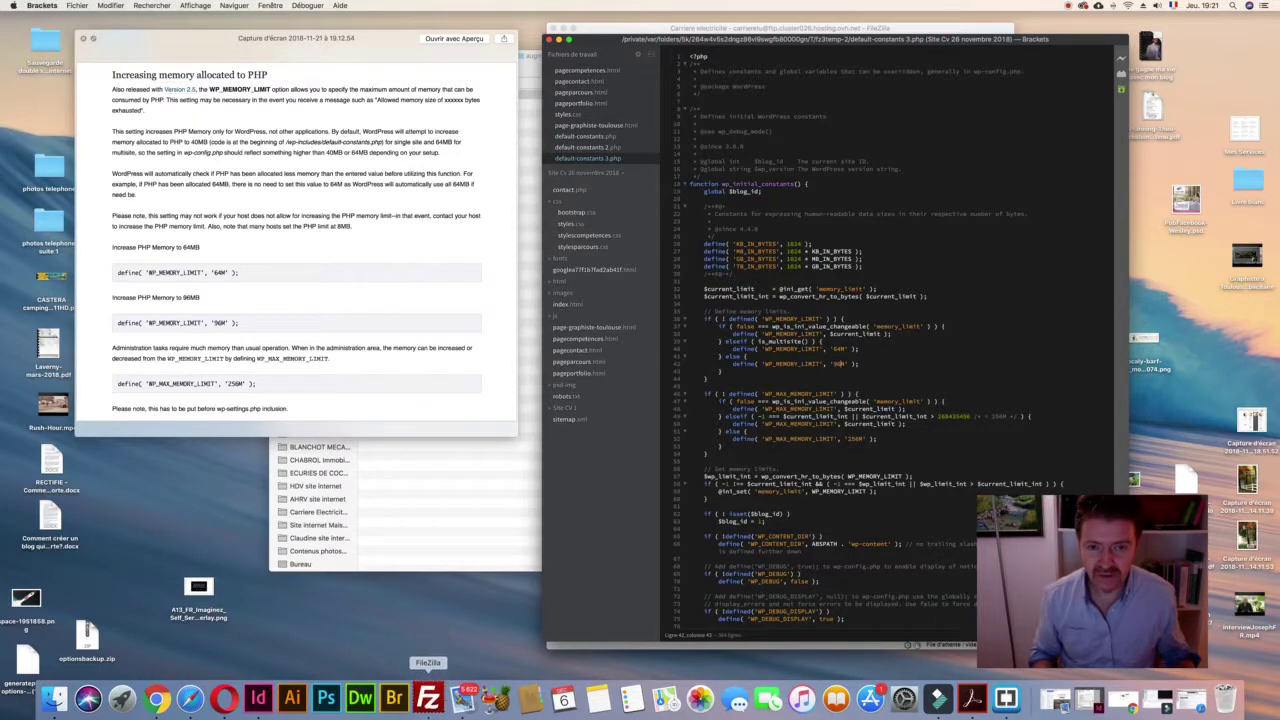
{"action": "left_click", "coordinate": [428, 697]}
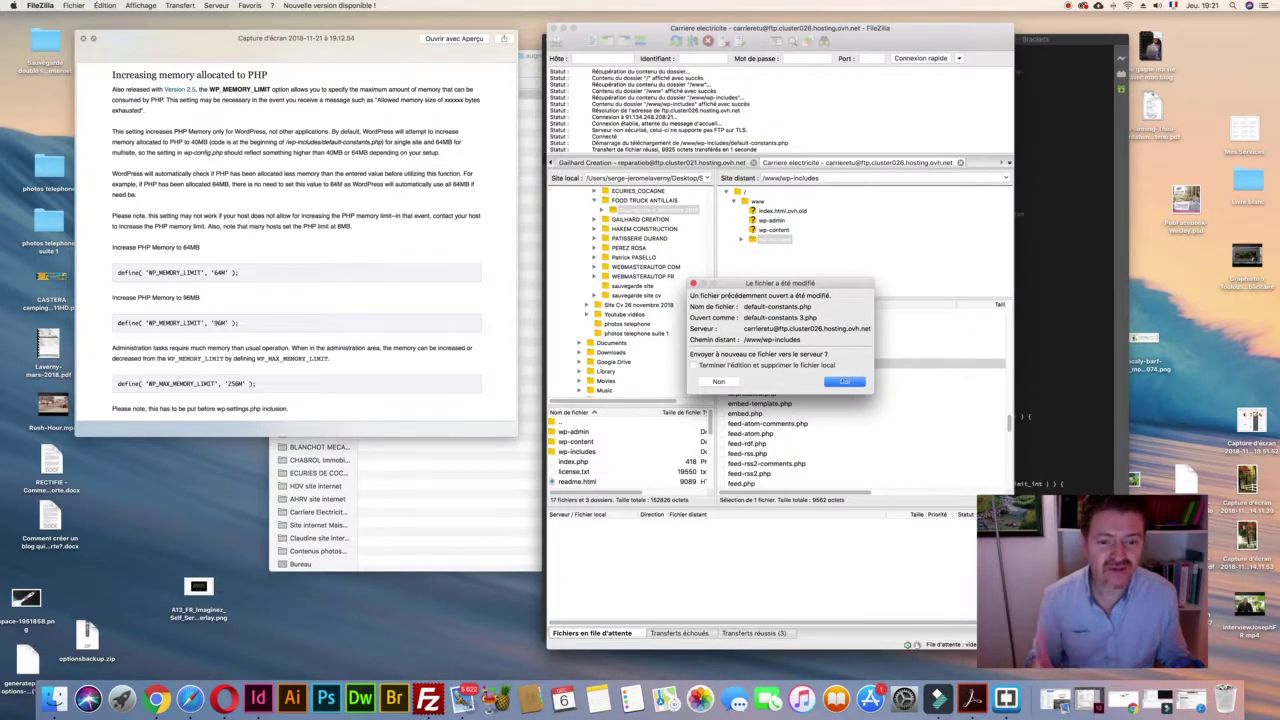
{"action": "left_click", "coordinate": [845, 381]}
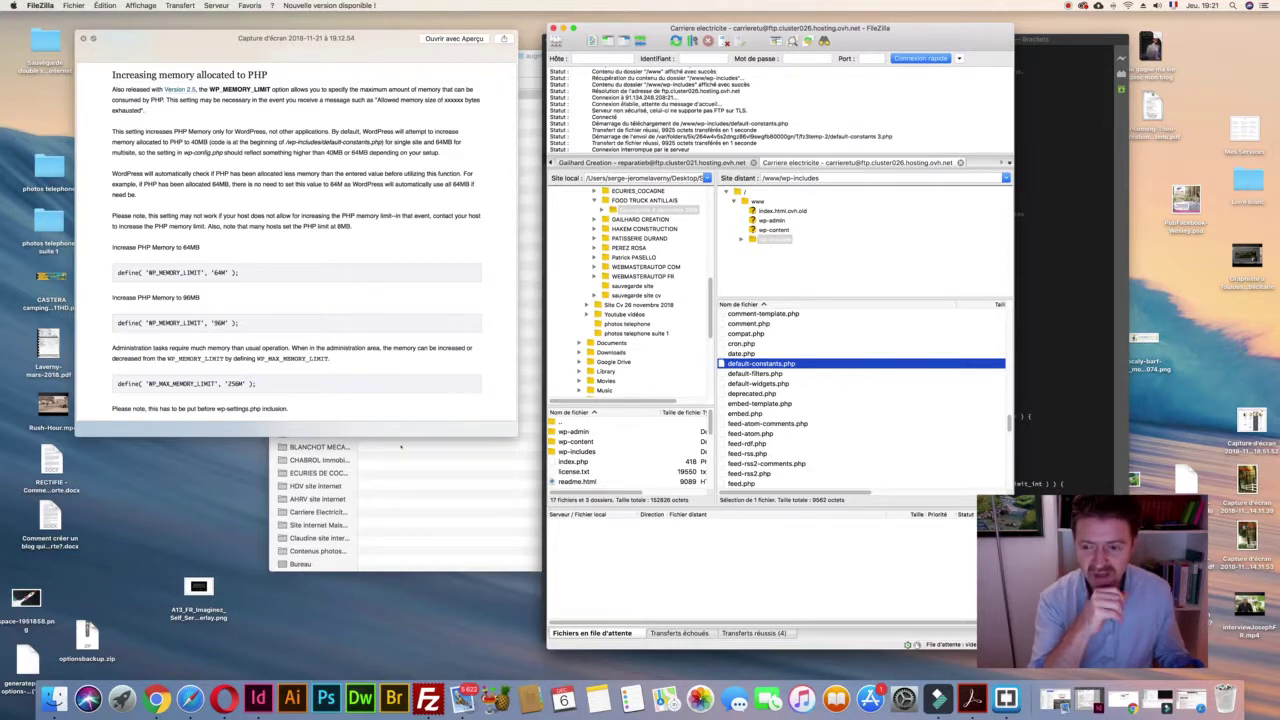
- Switch to Safari and bring up the WordPress page "Ajouter des extensions" of webmasterautop
{"action": "left_click", "coordinate": [190, 698]}
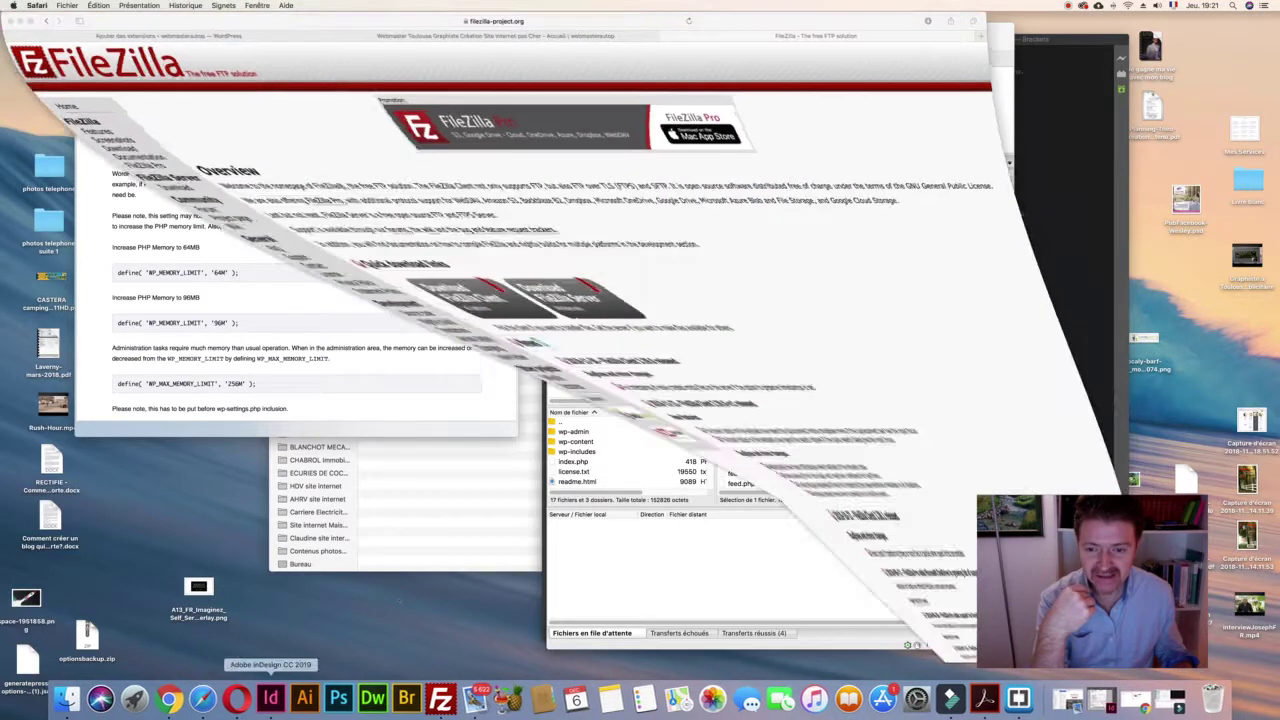
{"action": "key", "text": "ctrl+shift+Tab"}
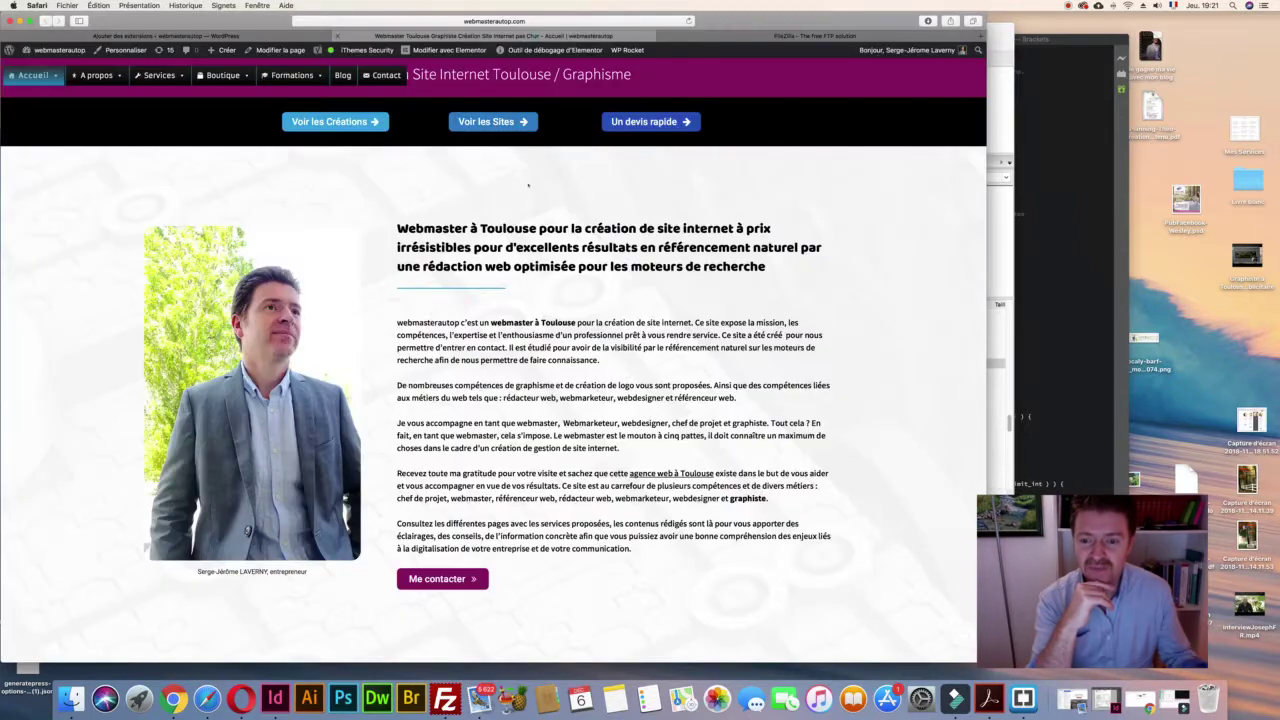
{"action": "key", "text": "ctrl+shift+Tab"}
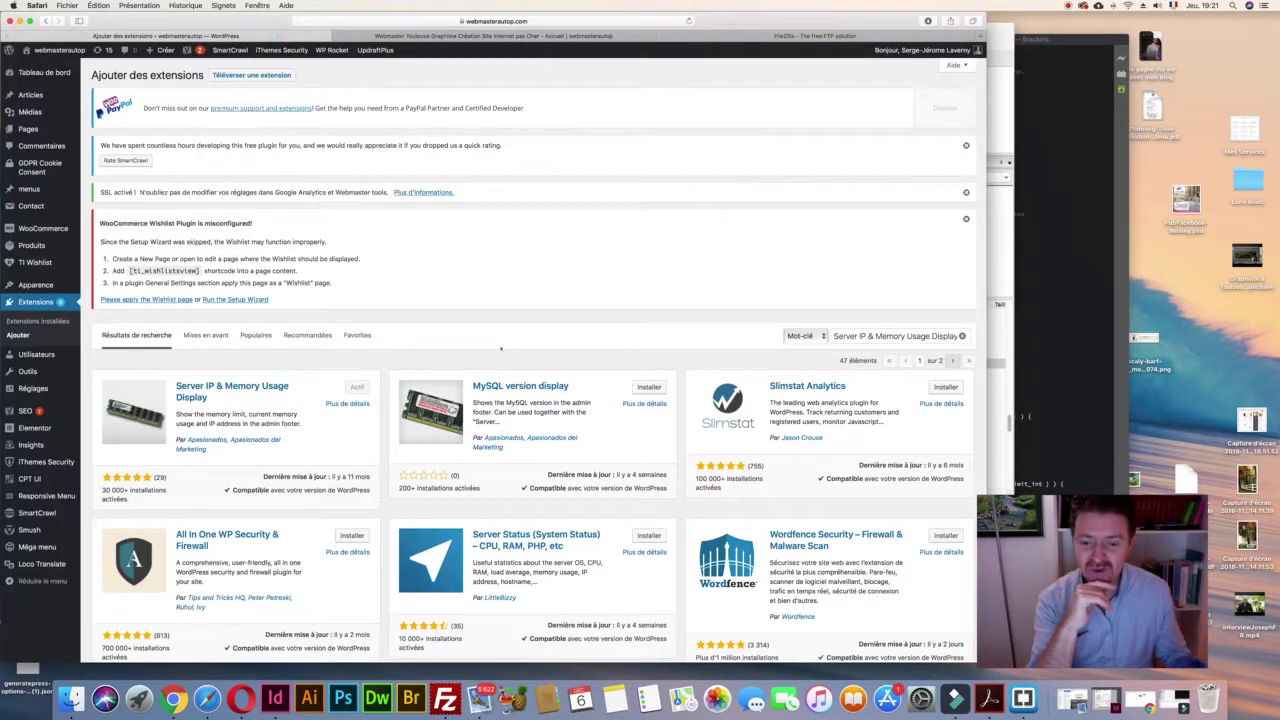
- Check the WP LIMIT value in the admin footer and highlight the Server IP & Memory Usage Display plugin's name in the search results
{"action": "scroll", "coordinate": [500, 348], "scroll_direction": "down", "scroll_amount": 15}
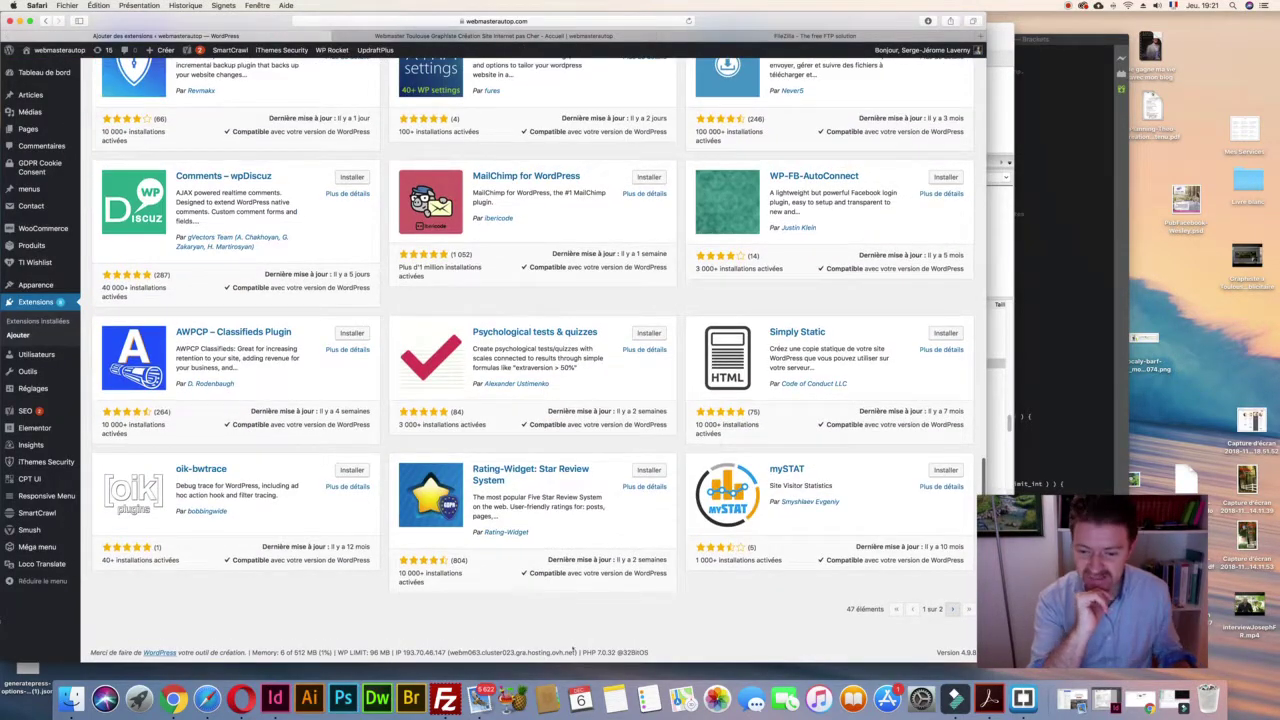
{"action": "left_click_drag", "start_coordinate": [654, 652], "coordinate": [391, 652]}
{"action": "left_click", "coordinate": [352, 630]}
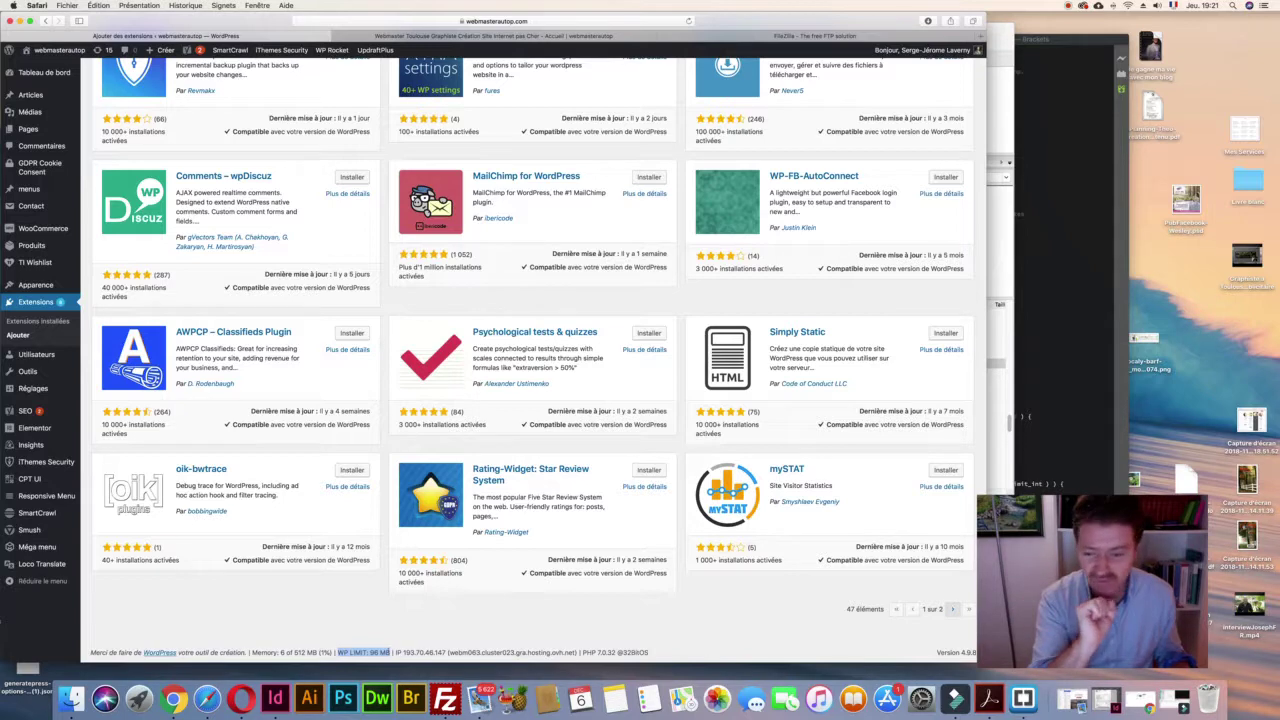
{"action": "left_click", "coordinate": [371, 652]}
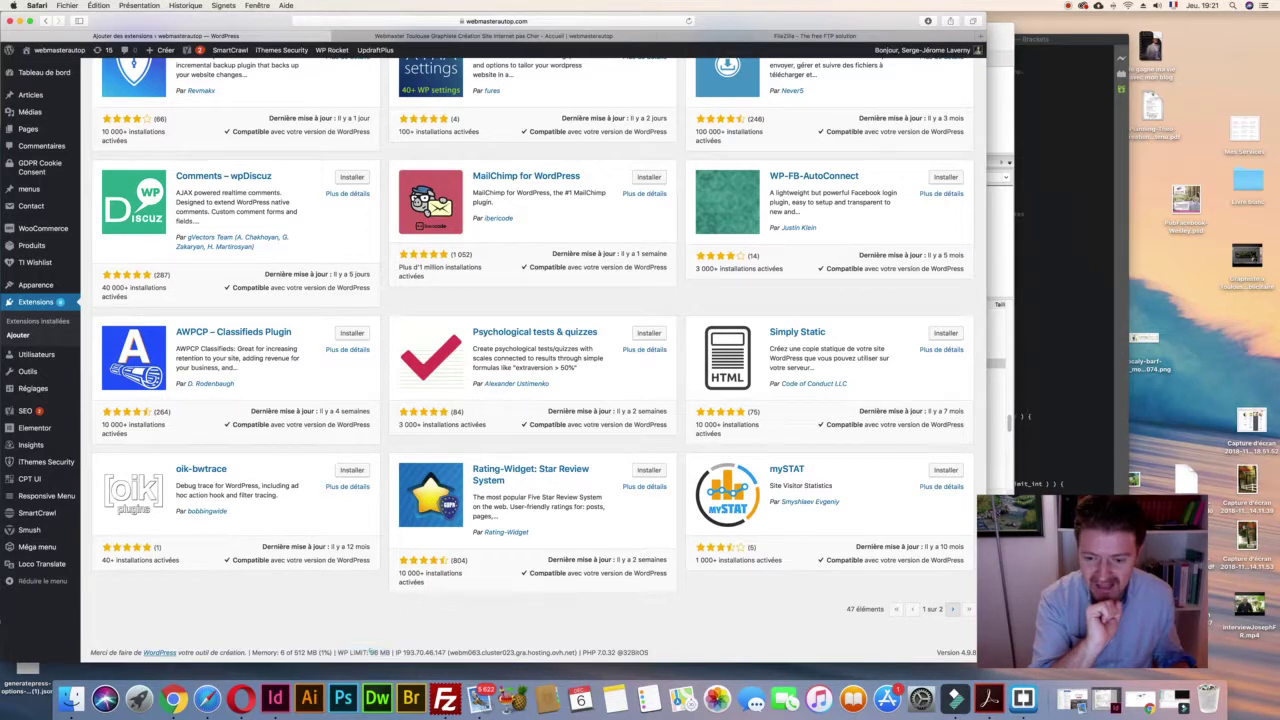
{"action": "left_click_drag", "start_coordinate": [371, 652], "coordinate": [390, 652]}
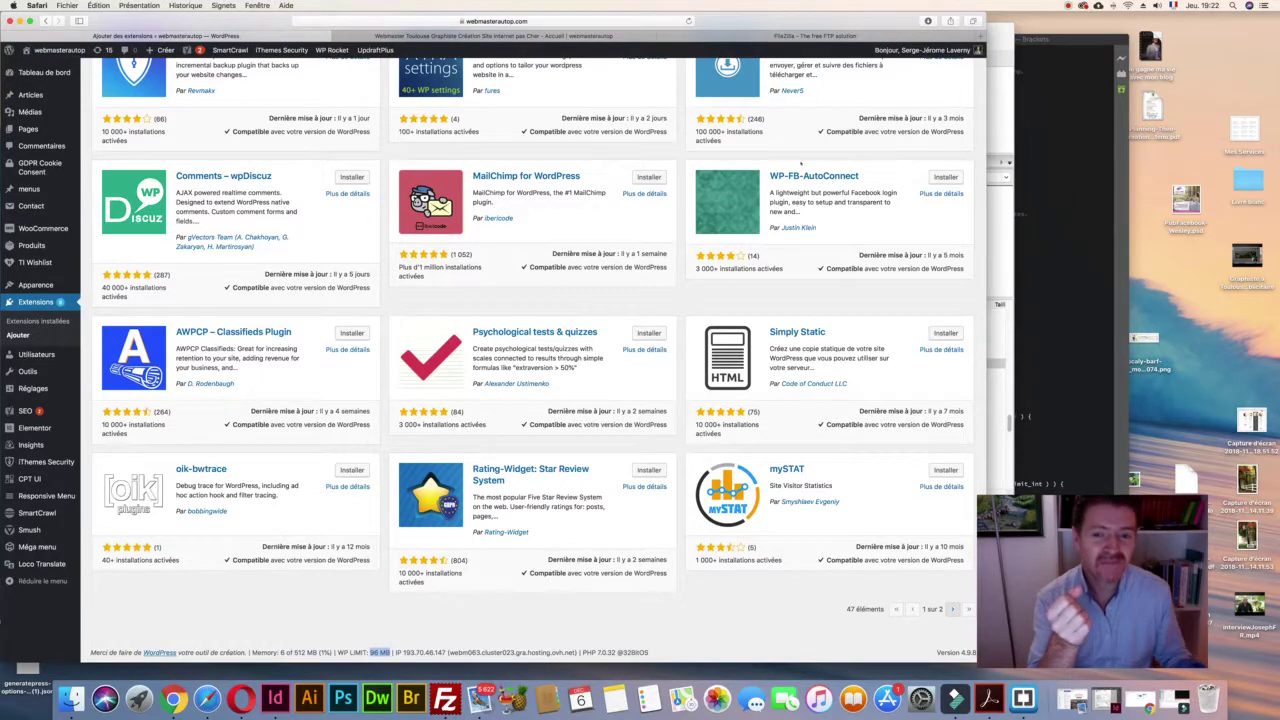
{"action": "scroll", "coordinate": [800, 163], "scroll_direction": "up", "scroll_amount": 20}
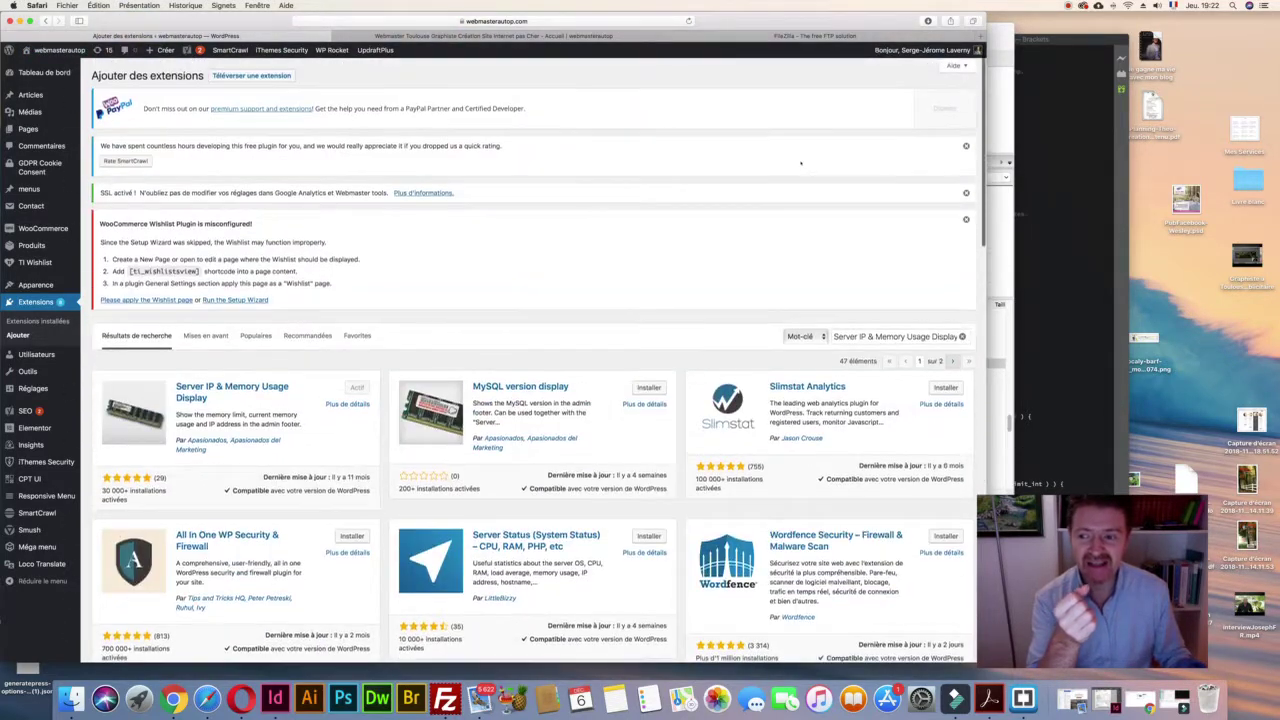
{"action": "left_click_drag", "start_coordinate": [174, 385], "coordinate": [216, 397]}
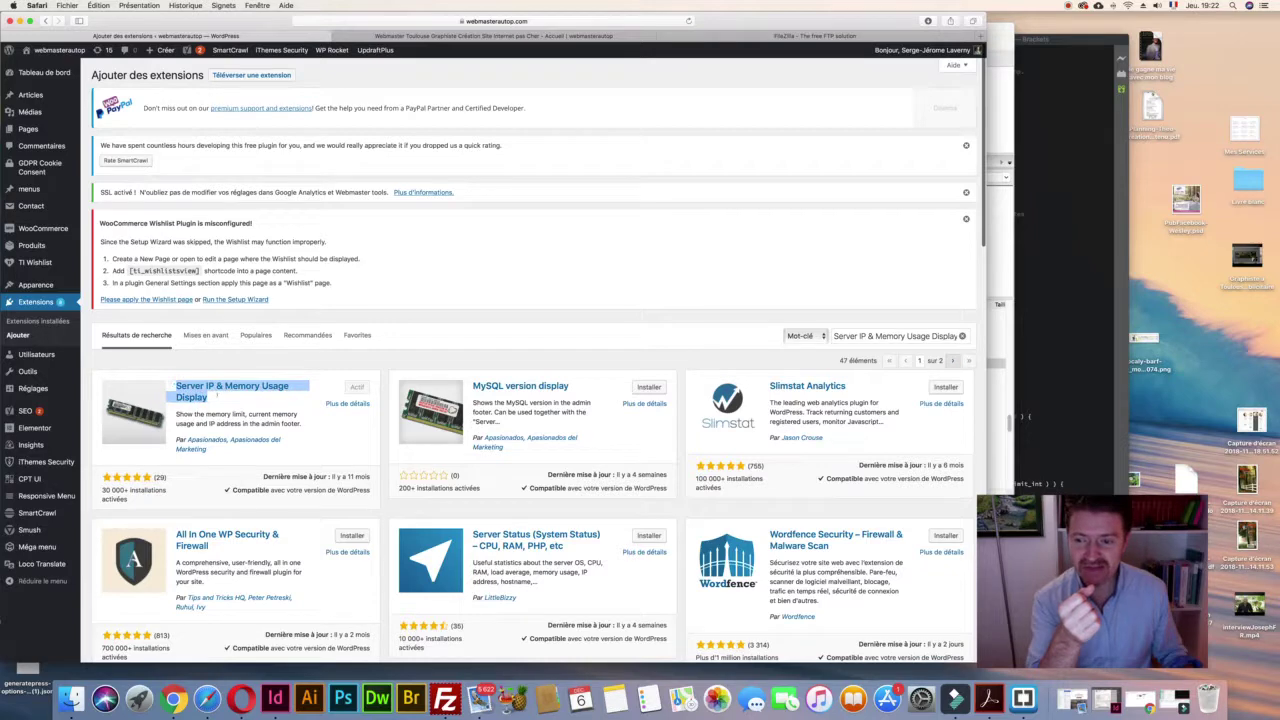